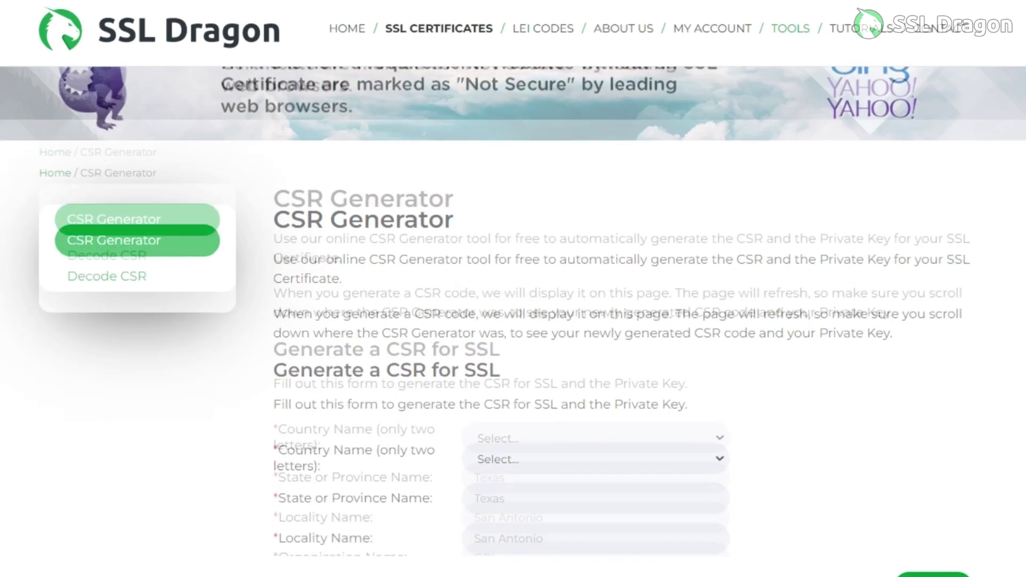
Expand the Country Name list on the CSR Generator form.
click(595, 436)
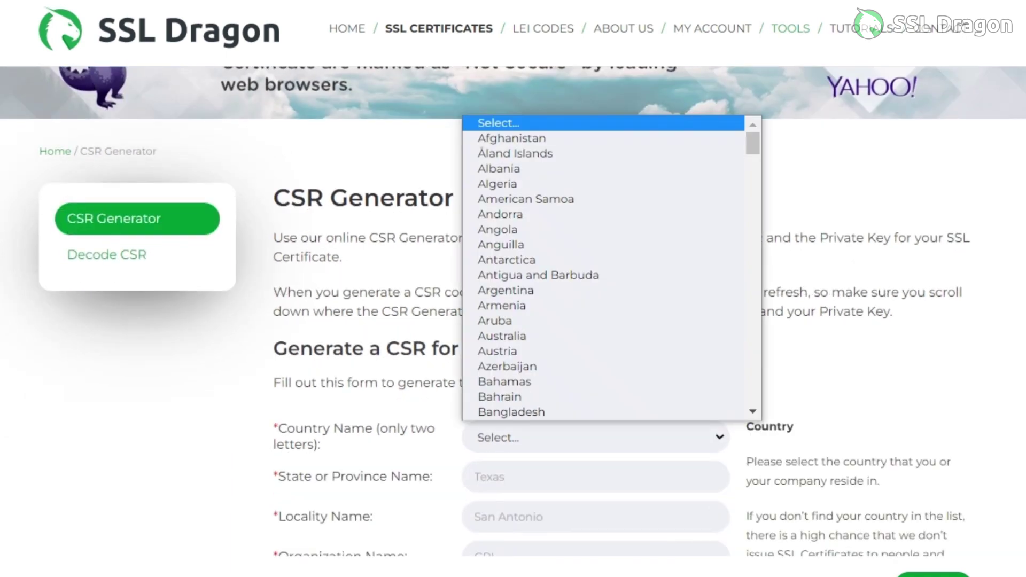
text(ia)
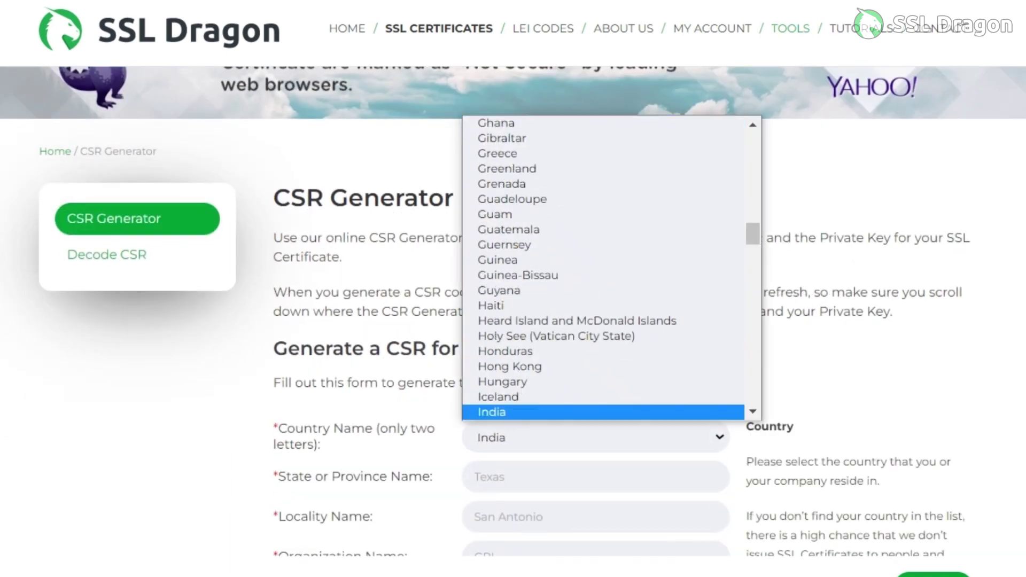
Choose India as the country and enter Your-state and Your-city for state and locality.
key(Down)
key(Up)
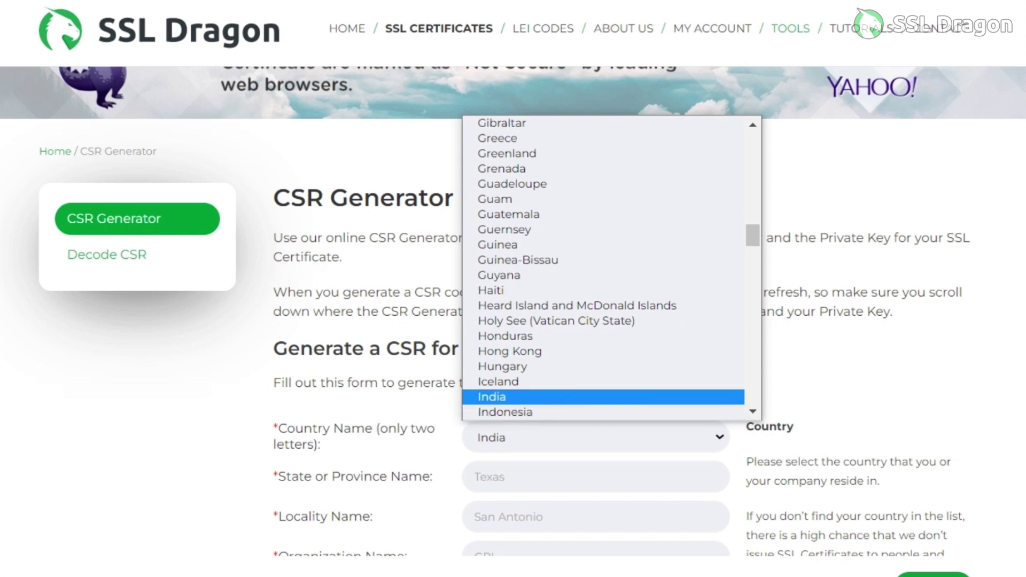
key(Return)
scroll(514, 321, down, 2)
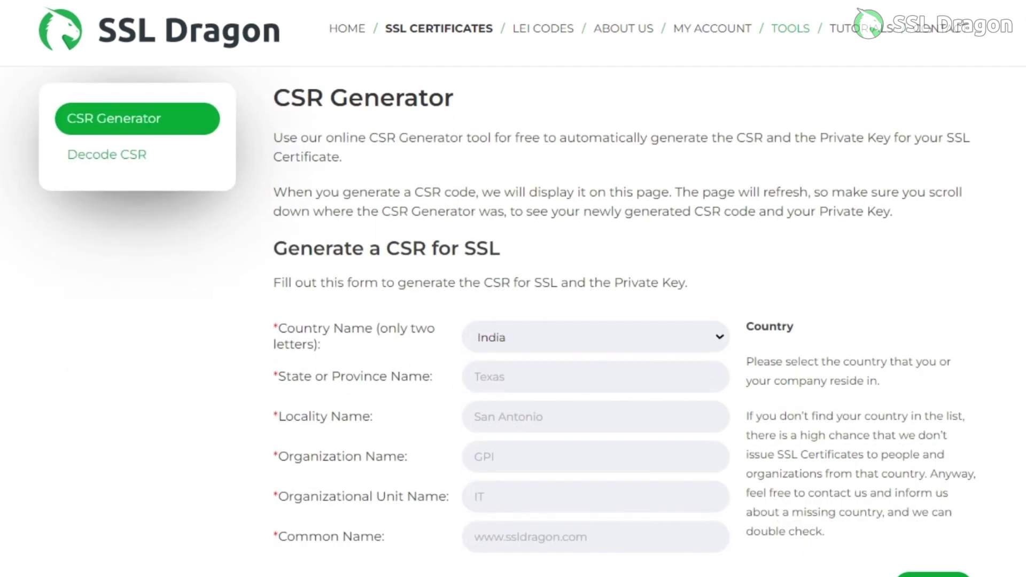
key(Tab)
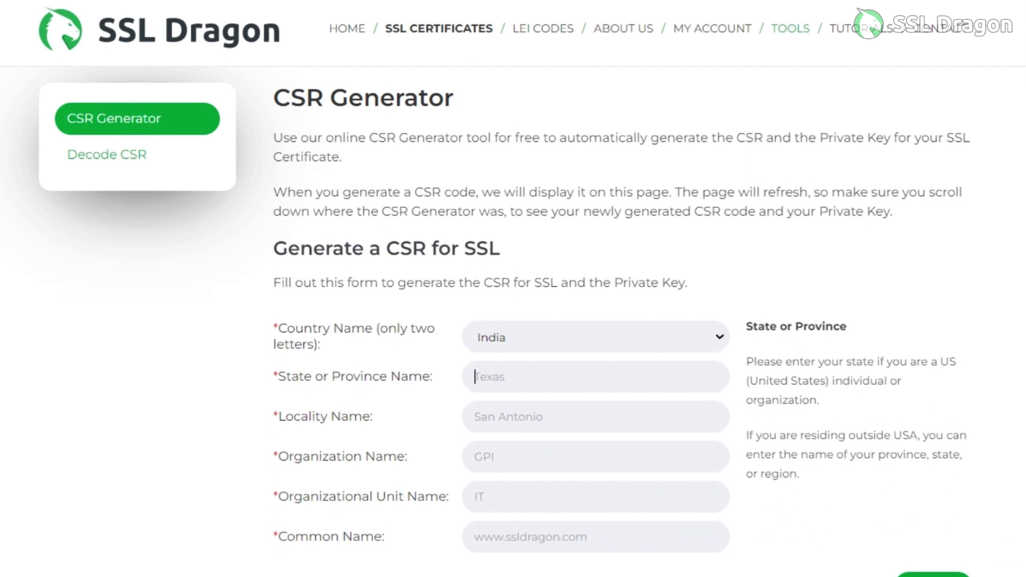
text(You)
text(r-state)
key(Tab)
text(Your)
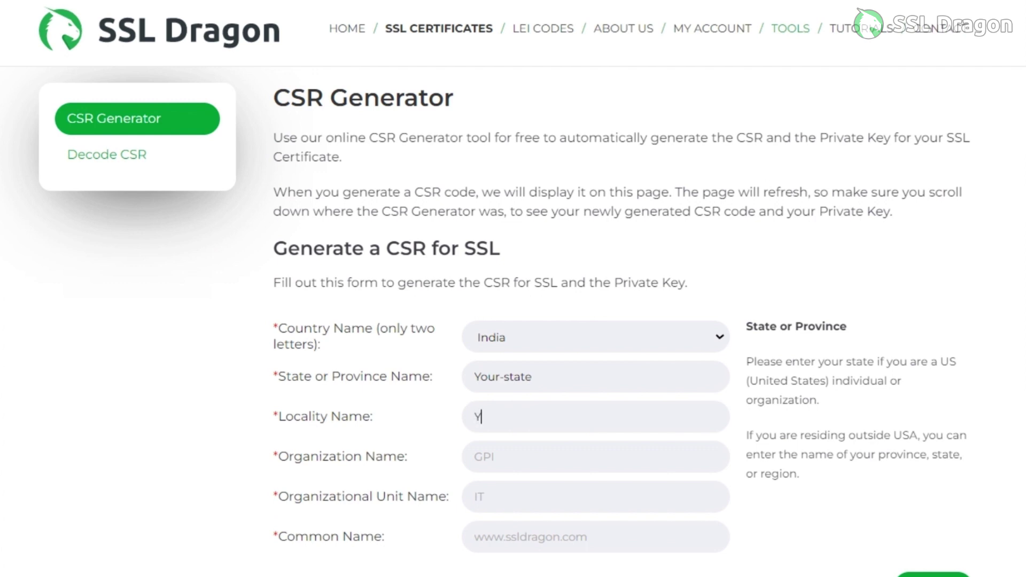
text(-city)
Enter Unit-name as organization and Demo-ssldragon as organizational unit.
key(Tab)
text(Unit)
text(-name)
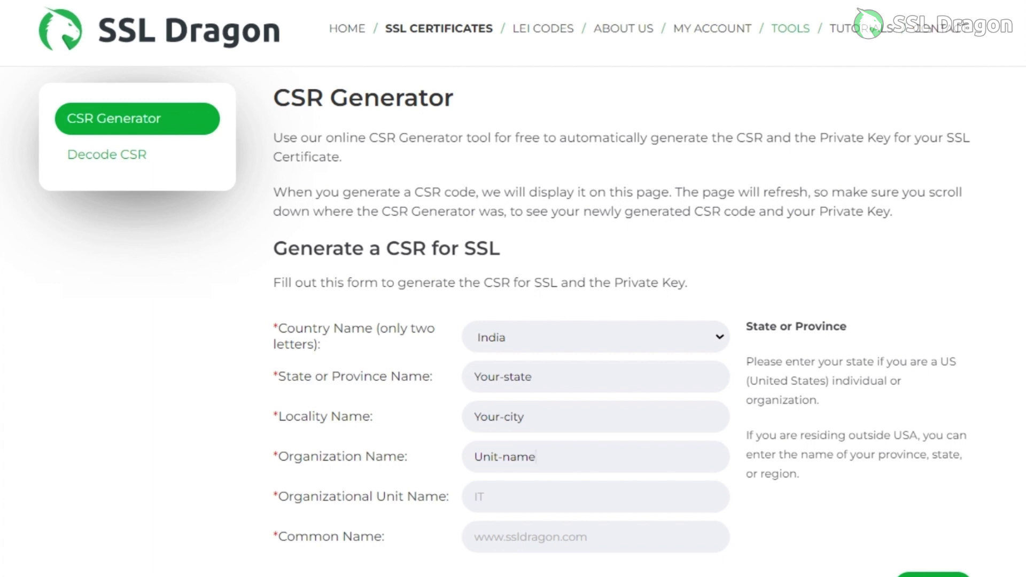
key(BackSpace)
key(BackSpace)
text(me)
key(Tab)
text(Demo-)
text(ssl)
text(dragon)
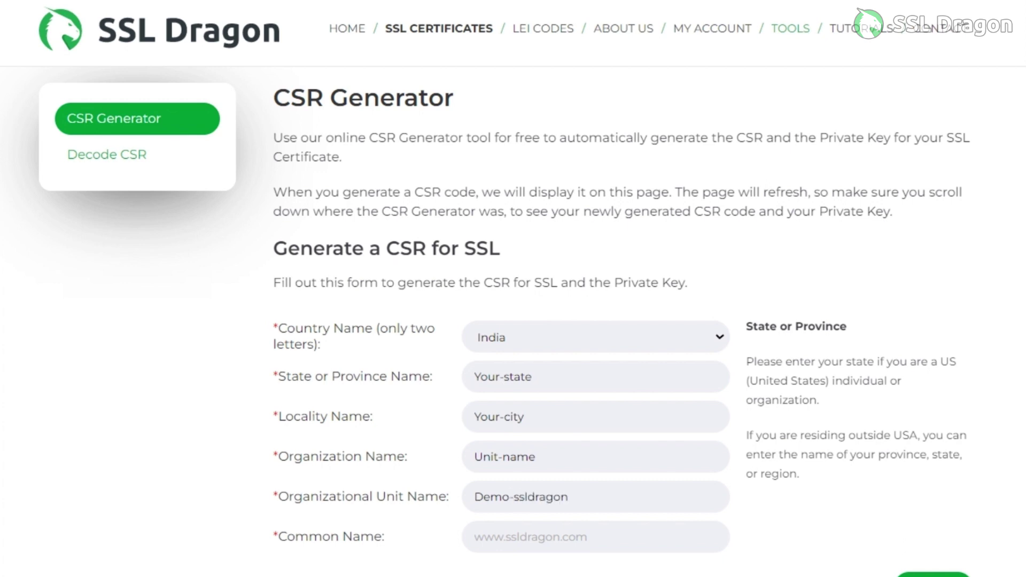
key(Tab)
text(ww)
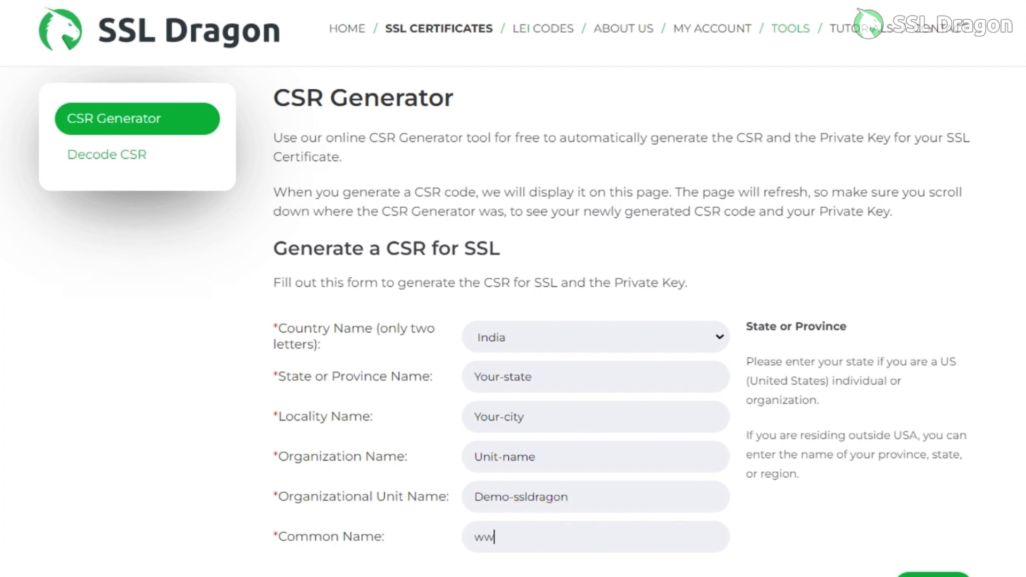
text(w.demo)
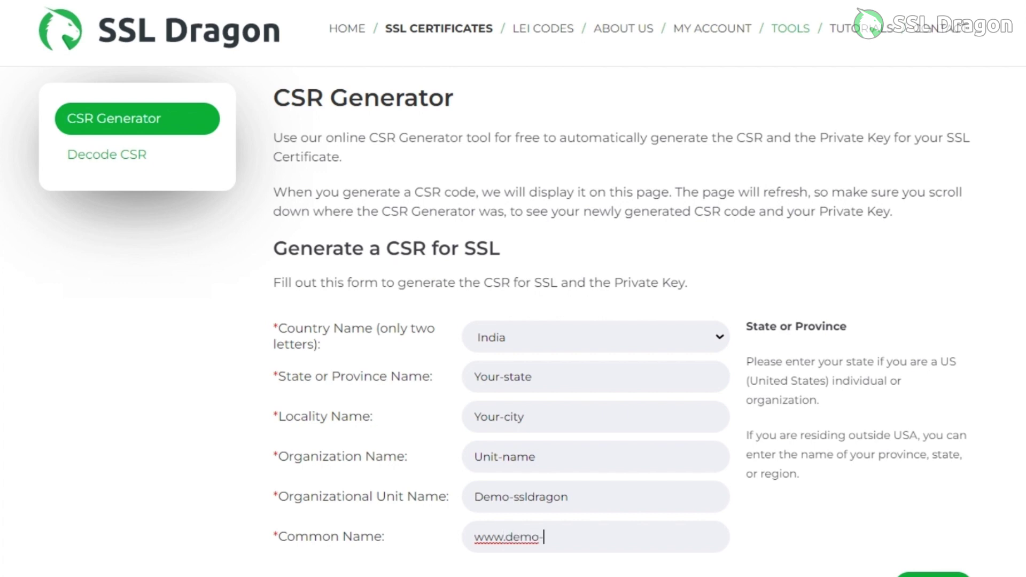
text(-ssl)
text(dra)
text(gon)
text(.)
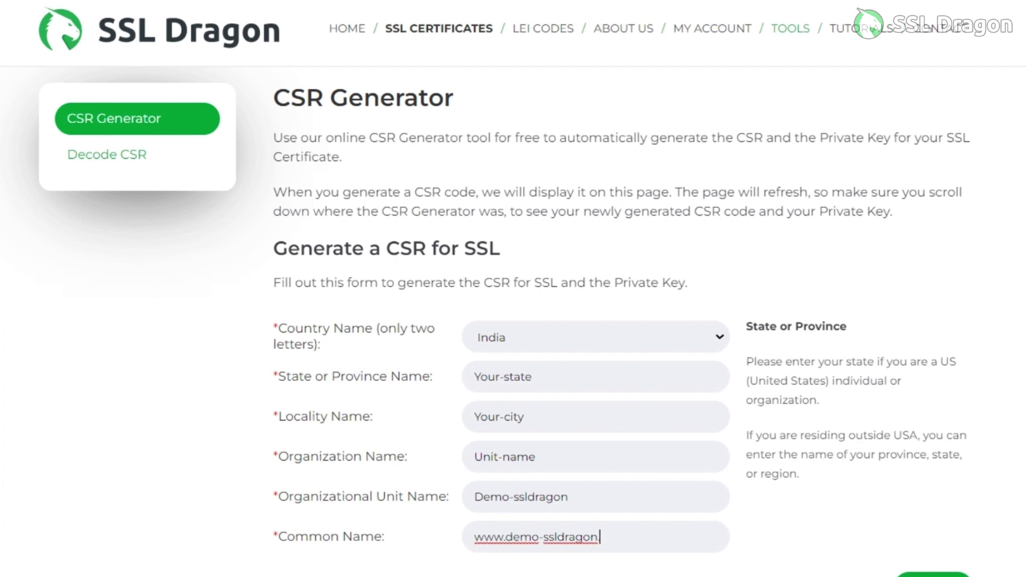
text(com)
scroll(513, 321, down, 3)
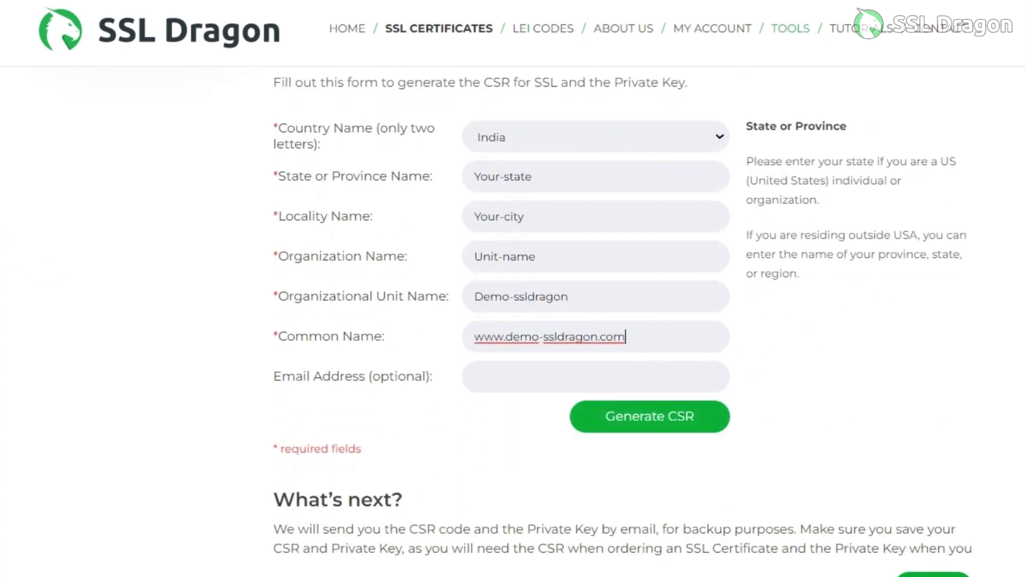
key(Tab)
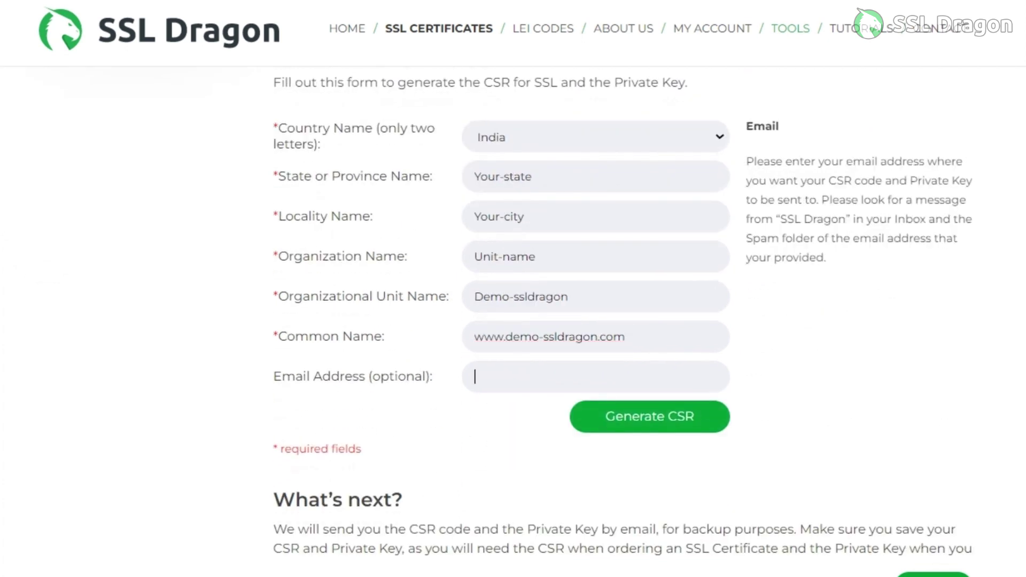
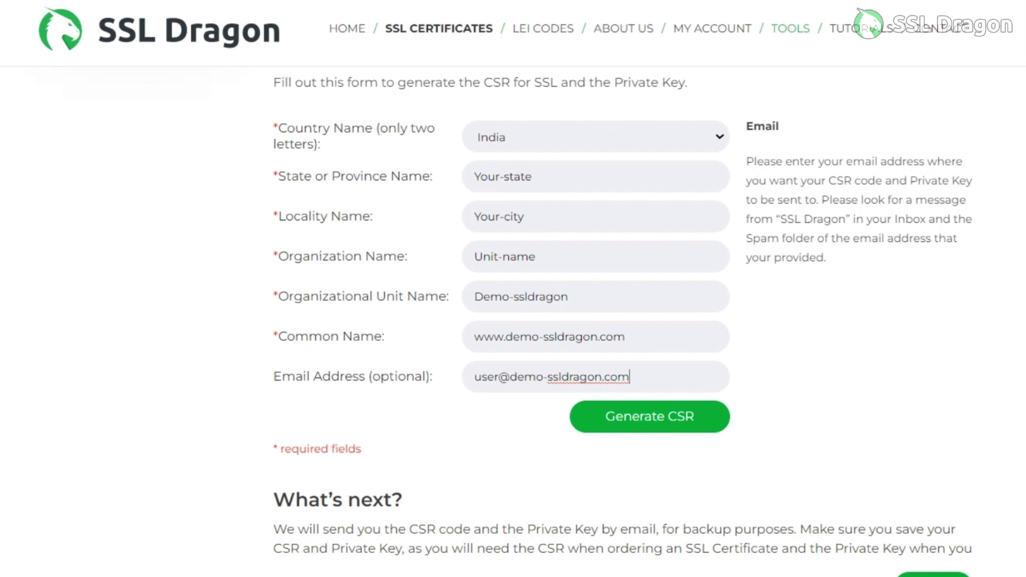
key(Return)
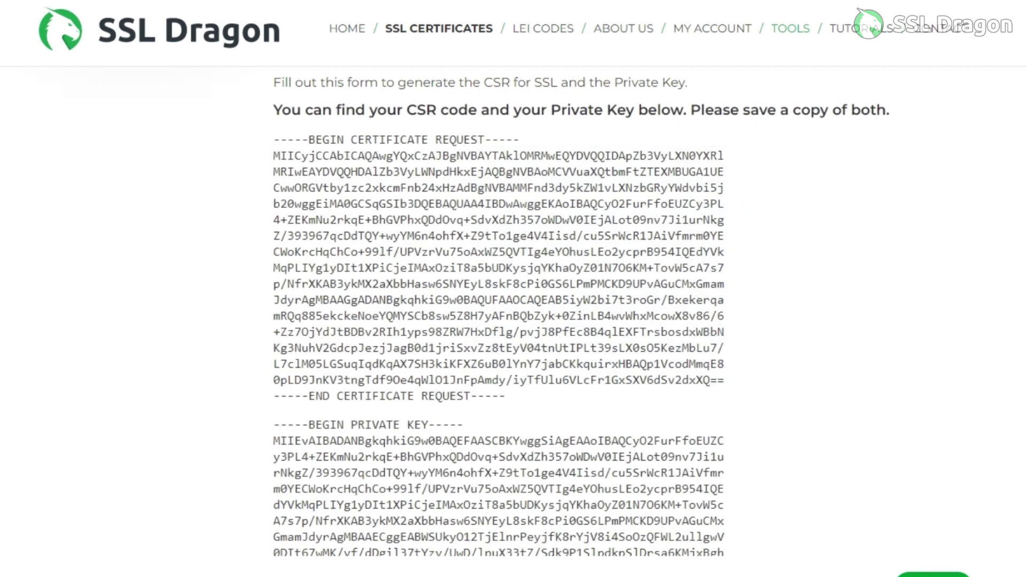
Select and copy the CSR block, then the full private key block from BEGIN to END.
drag(274, 139, 507, 396)
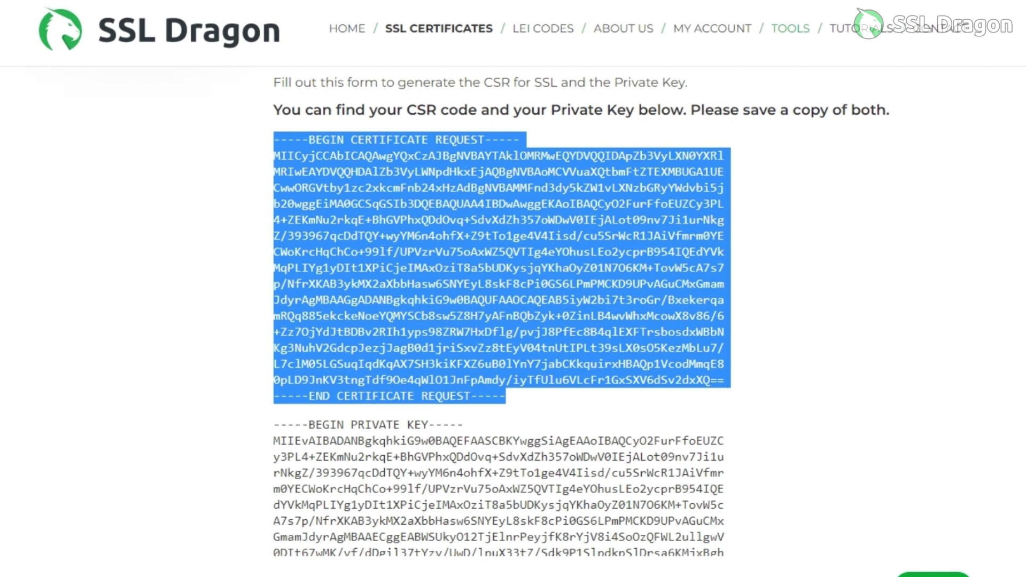
scroll(497, 321, down, 8)
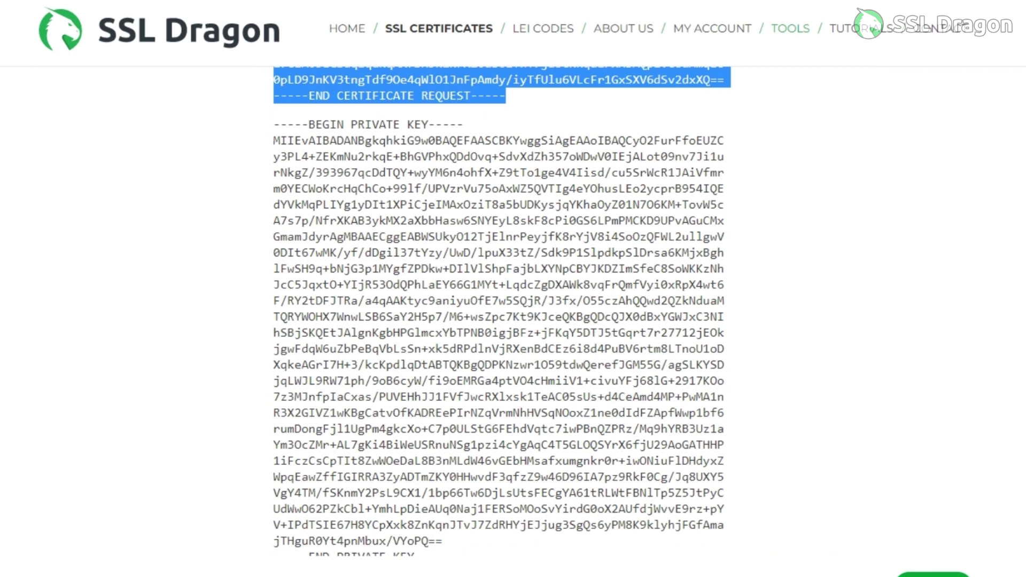
mouse_move(273, 123)
mouse_down()
mouse_move(465, 428)
mouse_move(443, 540)
mouse_up()
scroll(443, 541, down, 3)
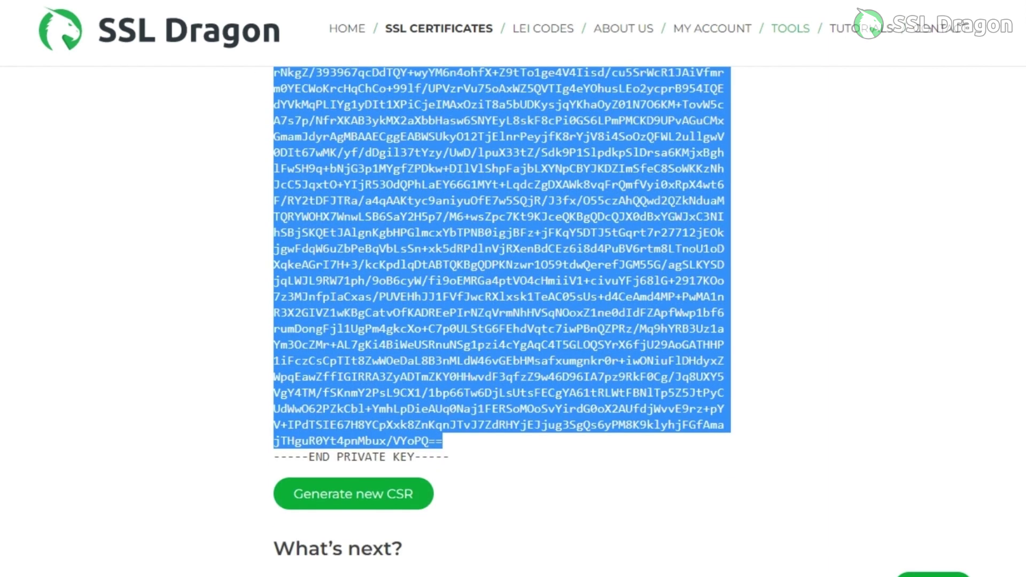
drag(443, 441, 449, 459)
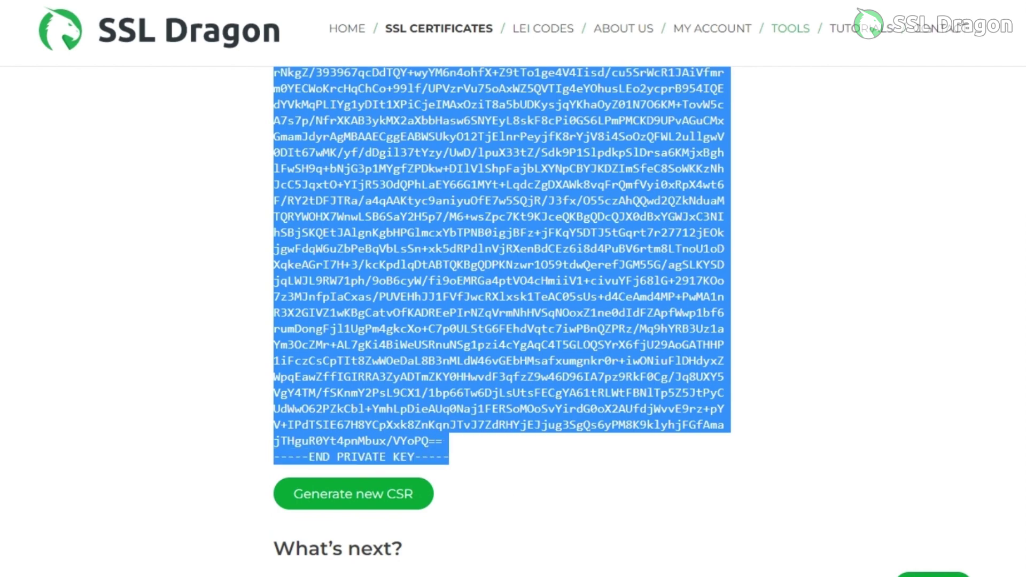
scroll(502, 321, up, 3)
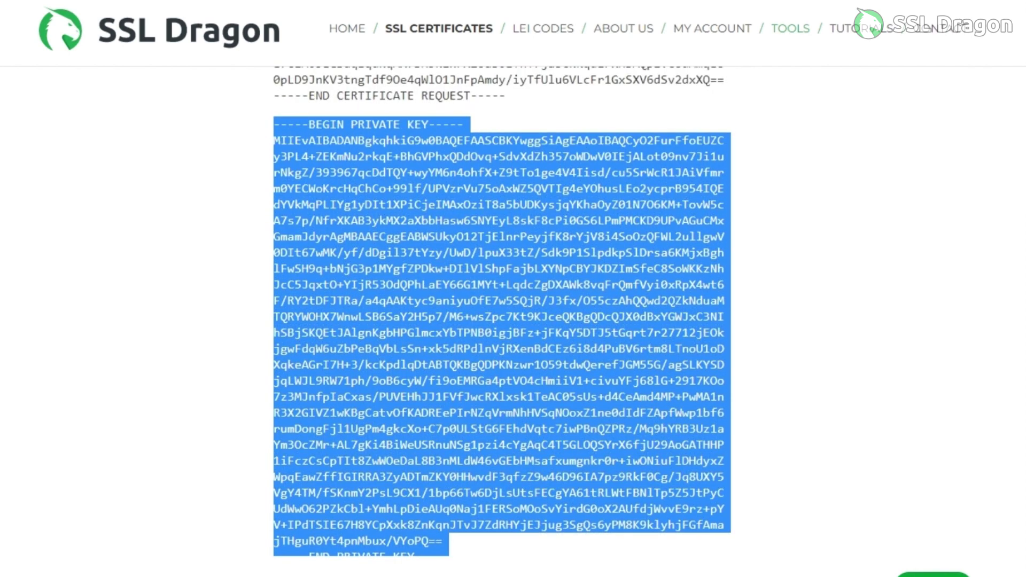
scroll(503, 321, down, 3)
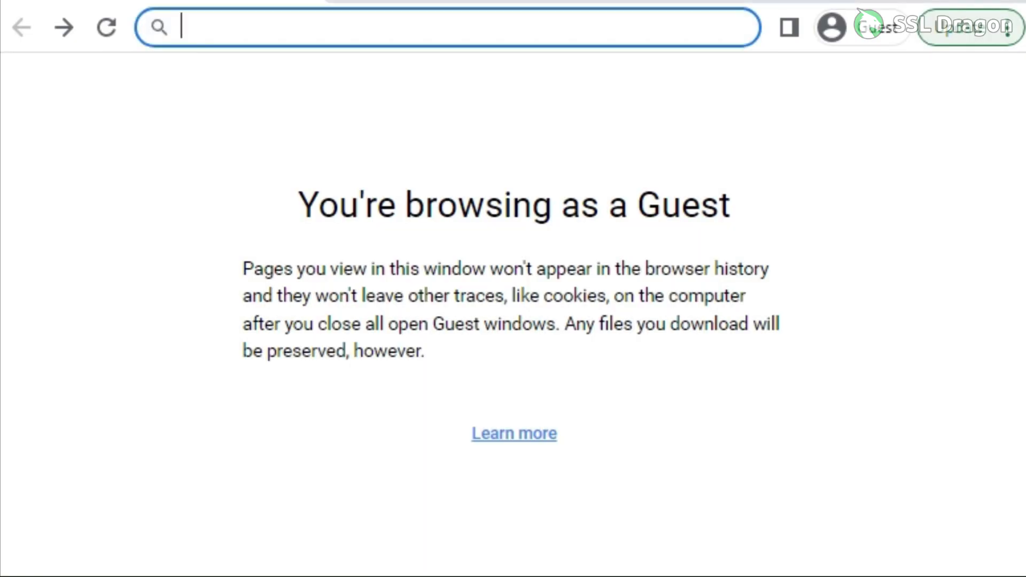
text(https://demo-ssldragon.com:10000)
key(Return)
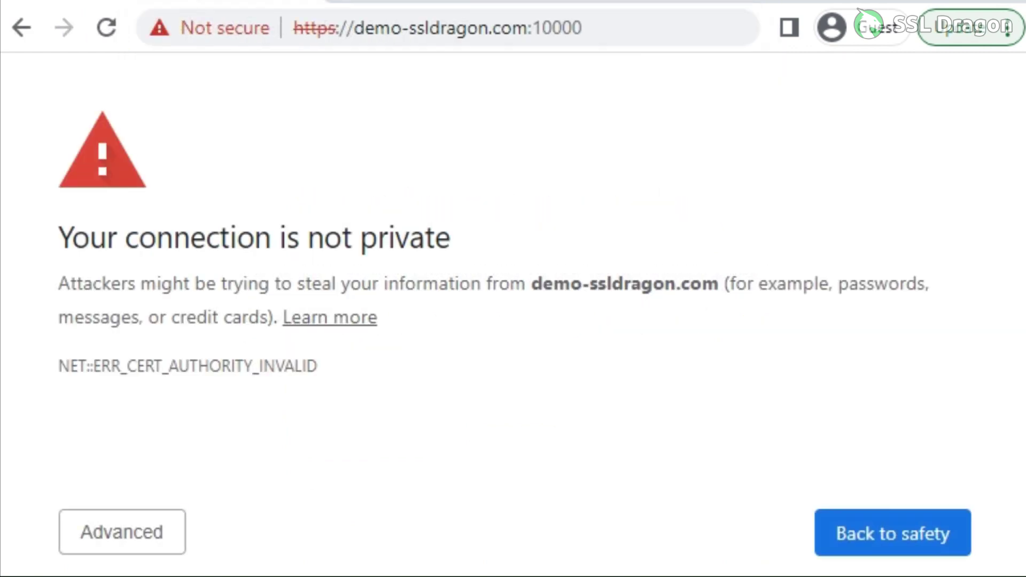
click(121, 531)
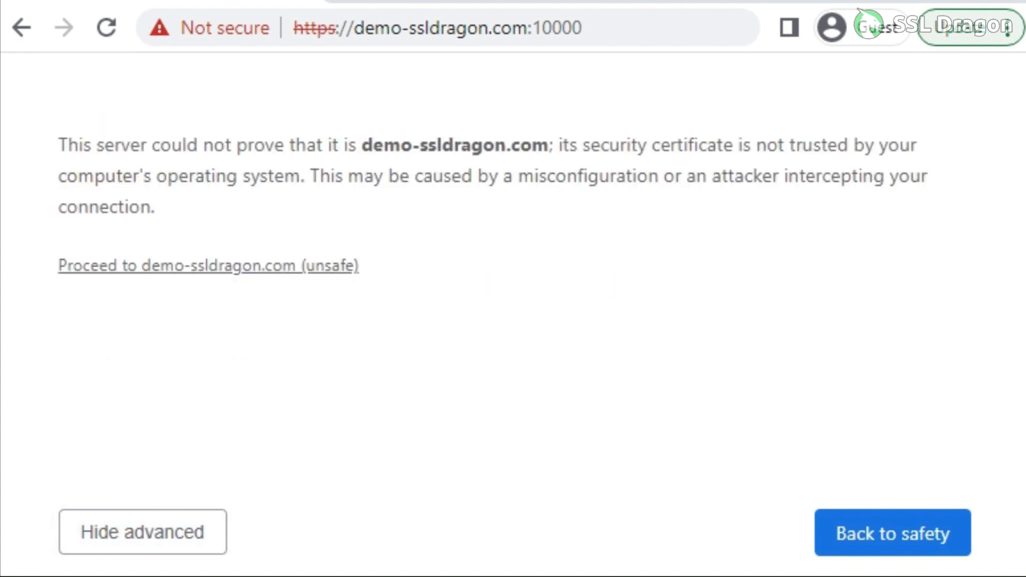
click(209, 265)
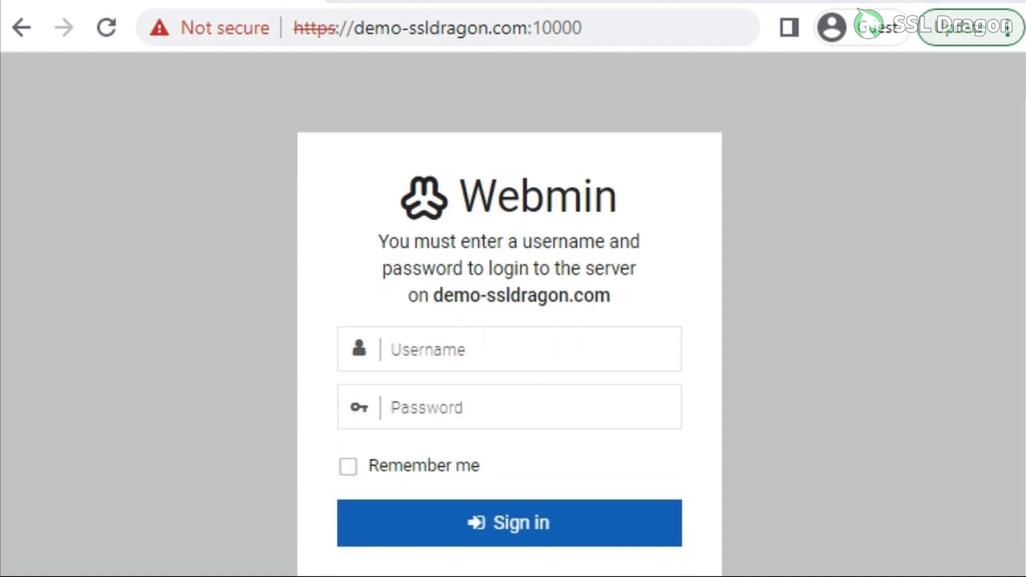
Sign in to Webmin as root with the administrator username and password.
click(509, 350)
text(ro)
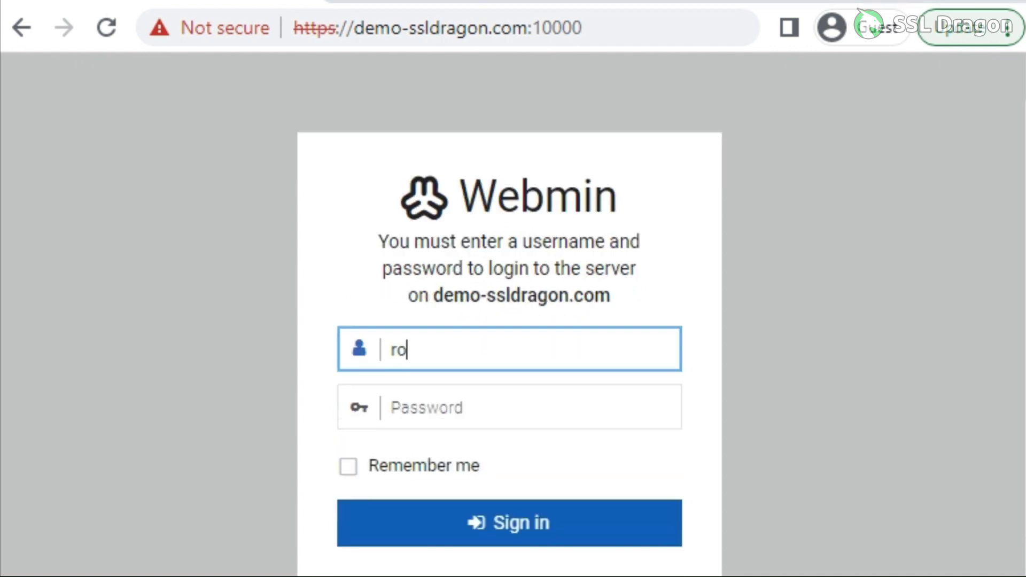
text(ot)
key(Tab)
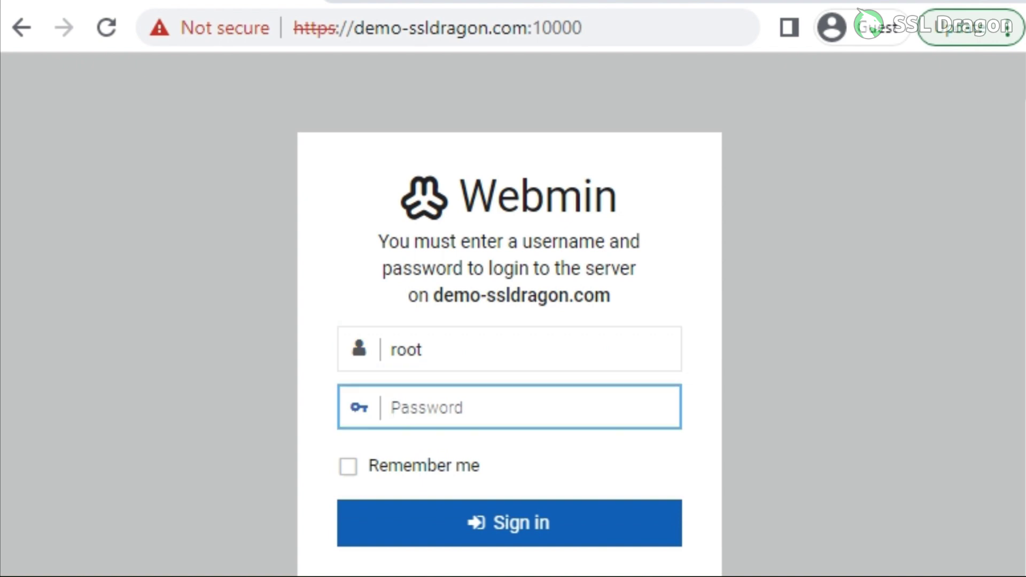
text(••••••)
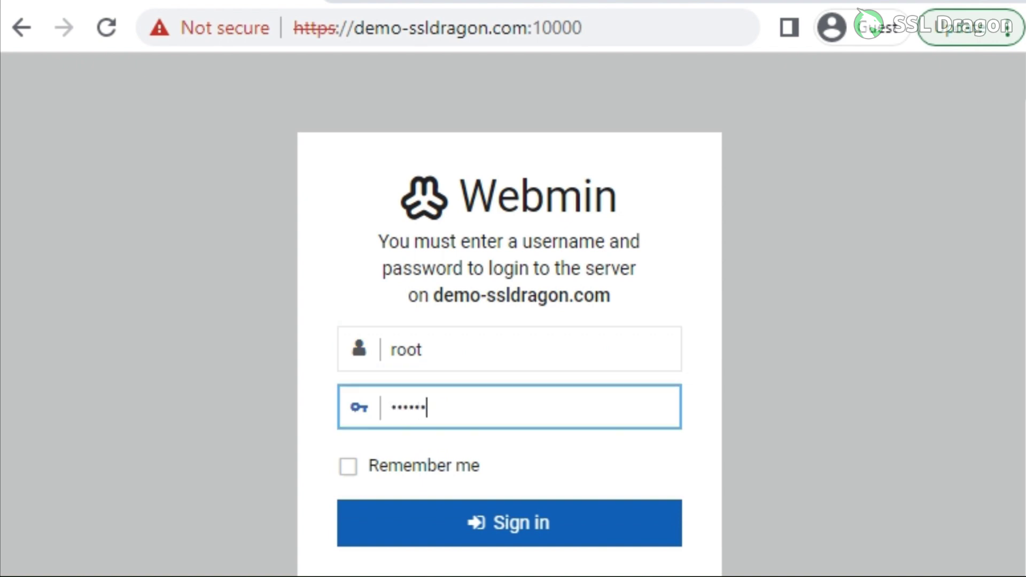
key(Return)
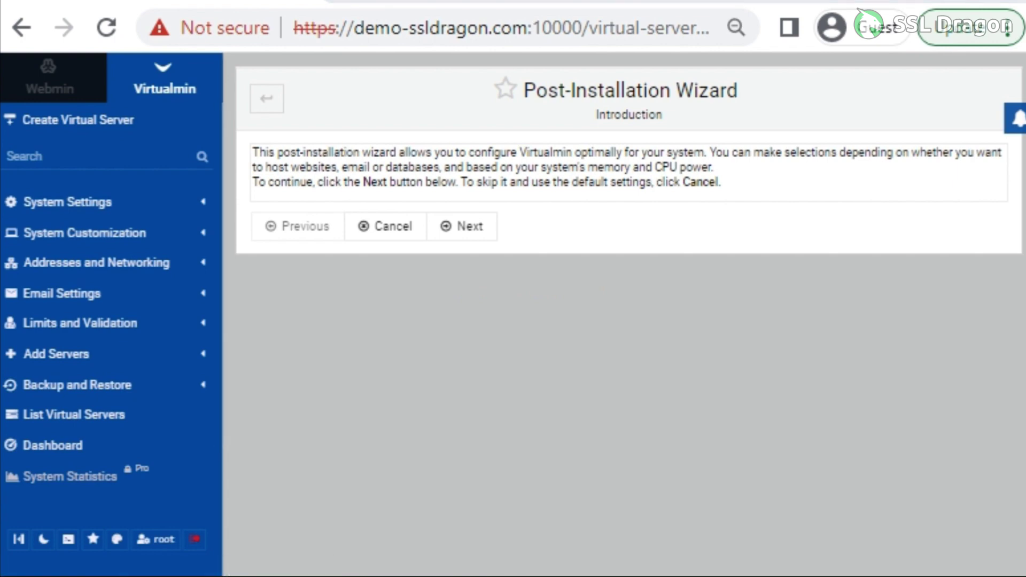
Fill the Create Virtual Server form with domain demo-ssldragon.com and an administration password.
click(78, 119)
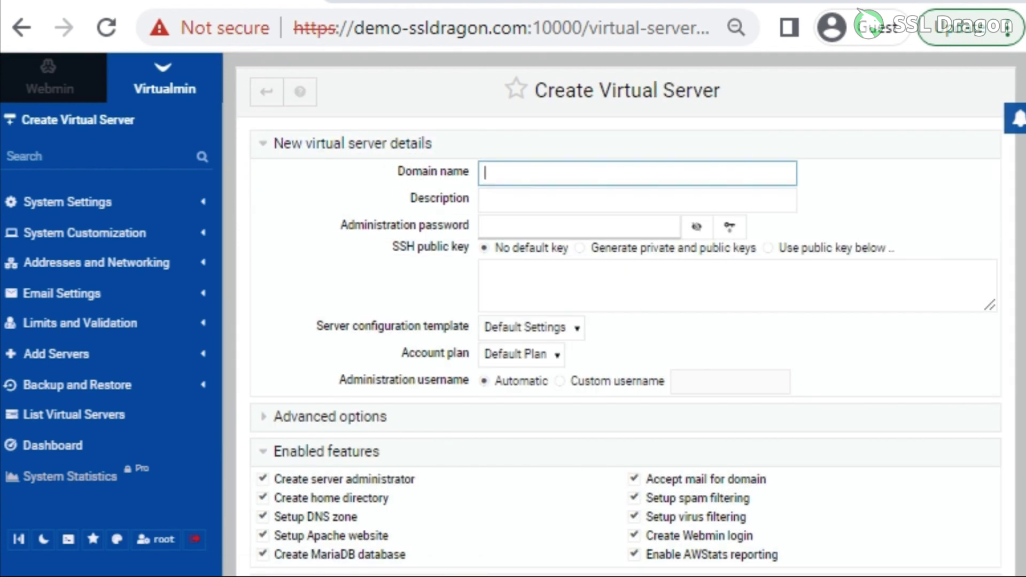
text(dem)
text(o-ss)
text(ldragon)
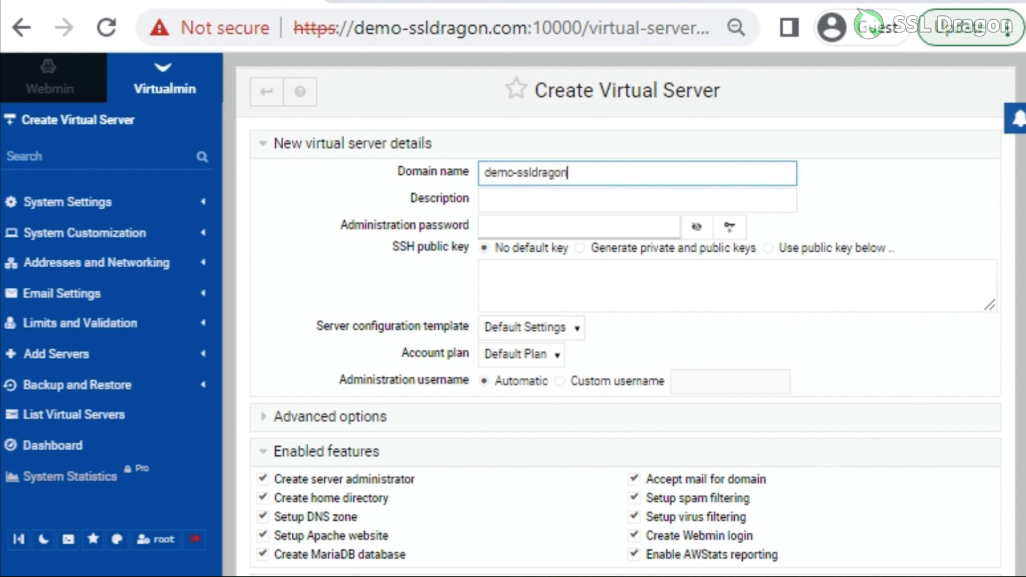
text(.)
text(com)
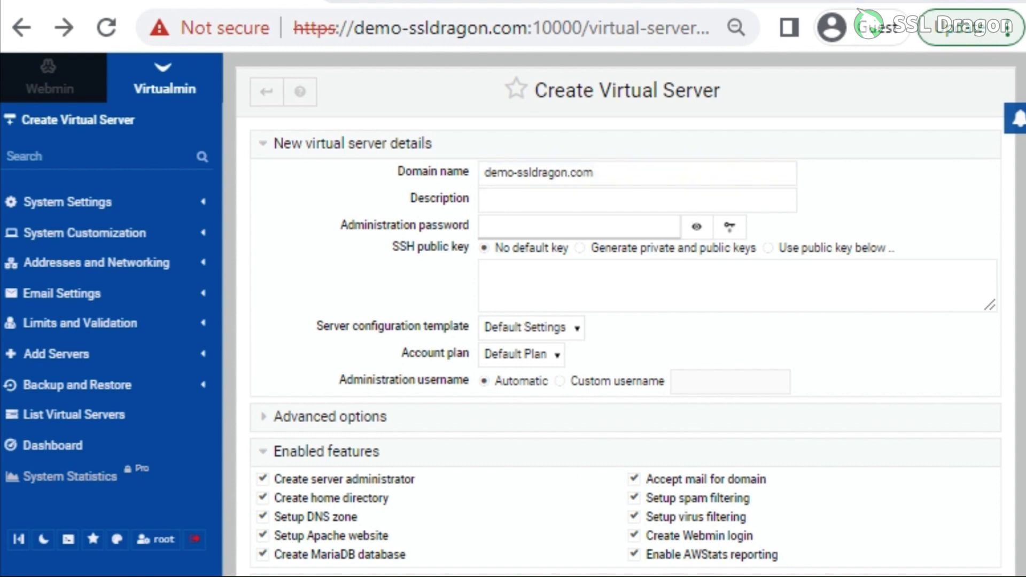
key(Tab)
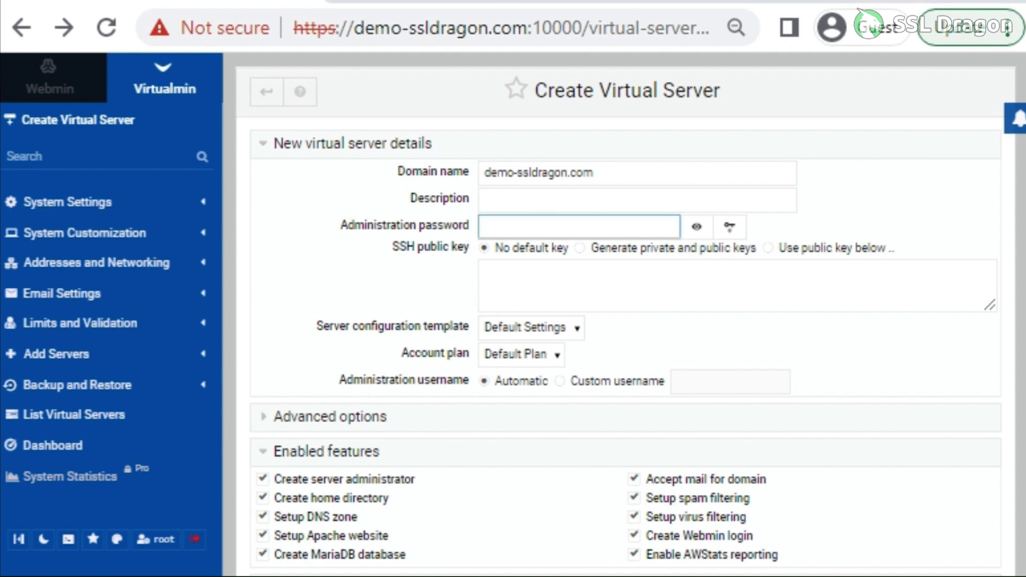
click(696, 227)
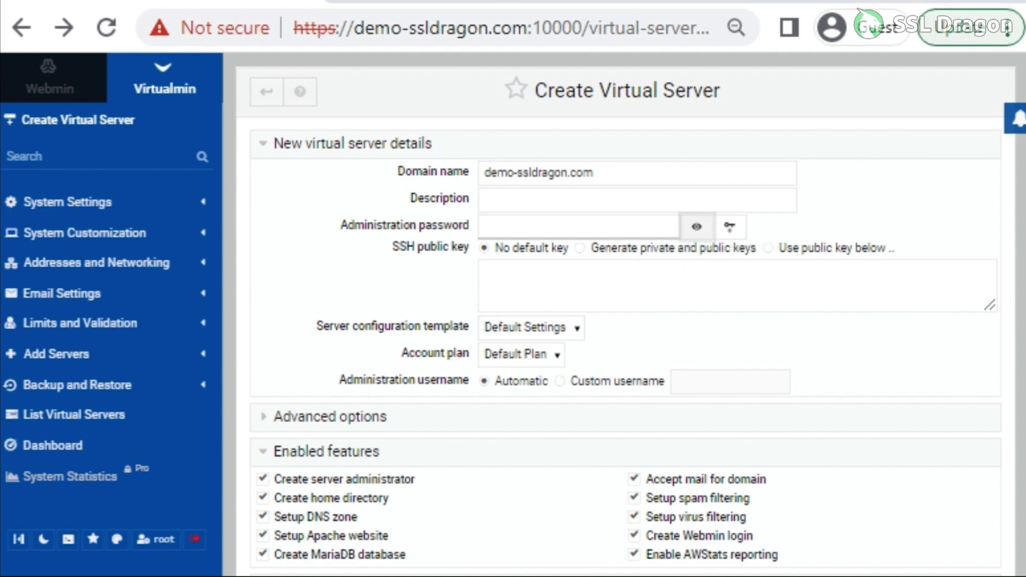
click(578, 226)
text(***)
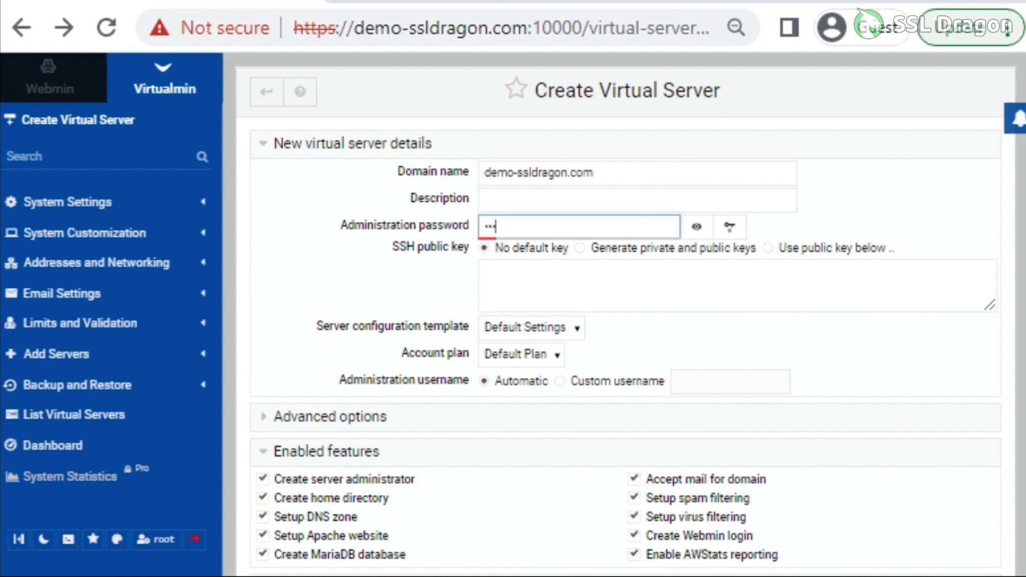
text(***)
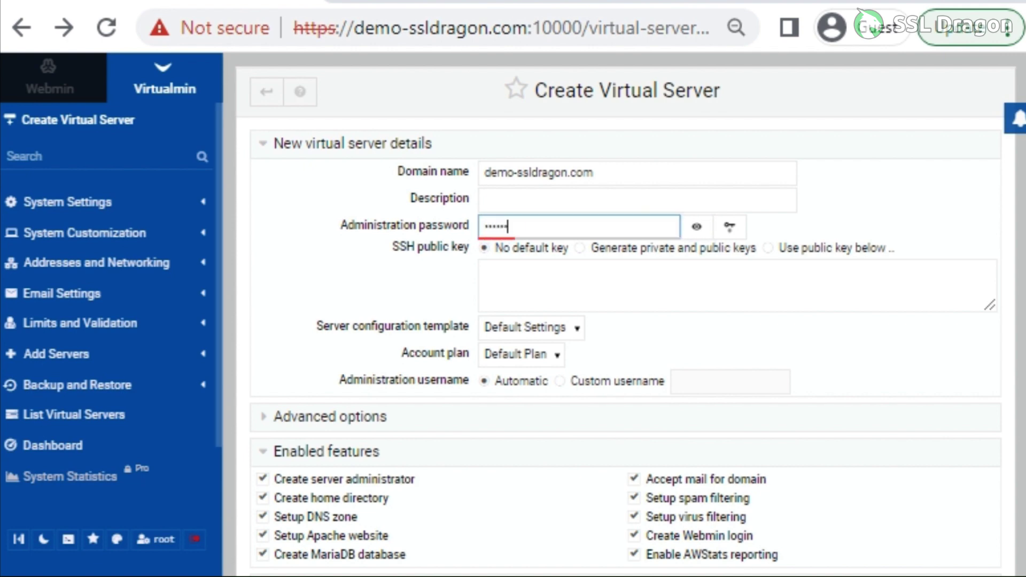
scroll(353, 417, down, 2)
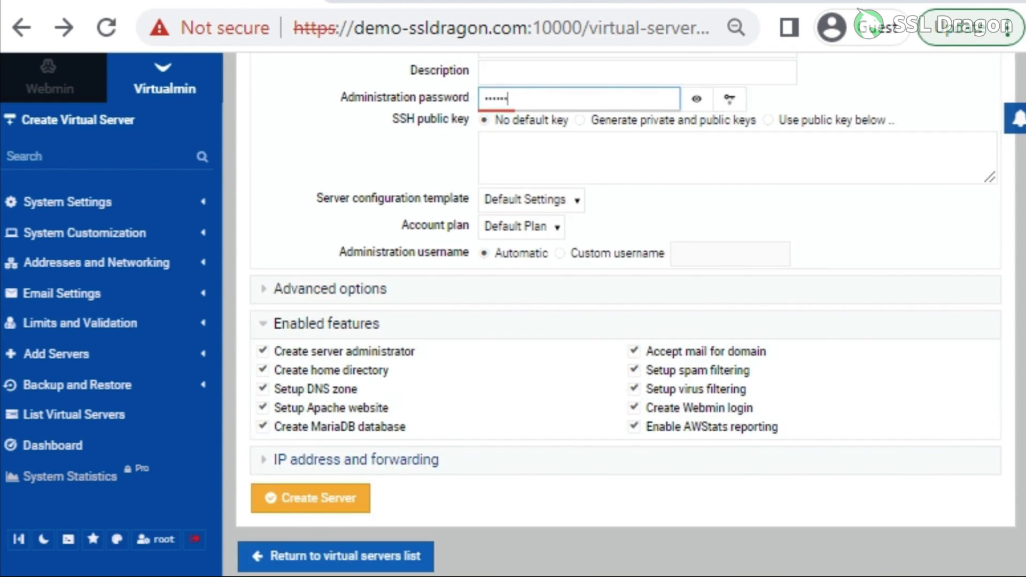
click(310, 498)
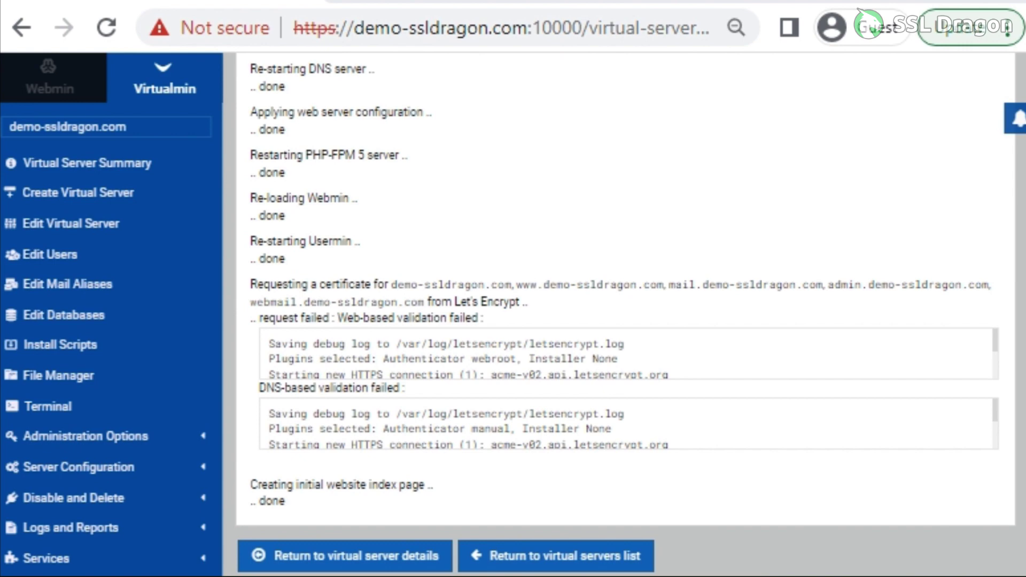
drag(517, 285, 664, 285)
key(ctrl+c)
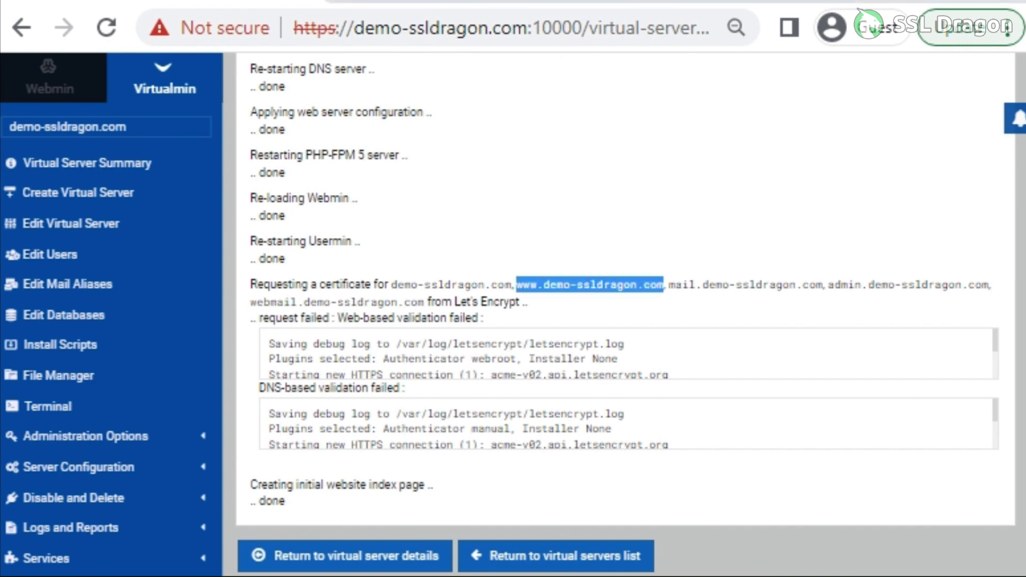
key(ctrl+t)
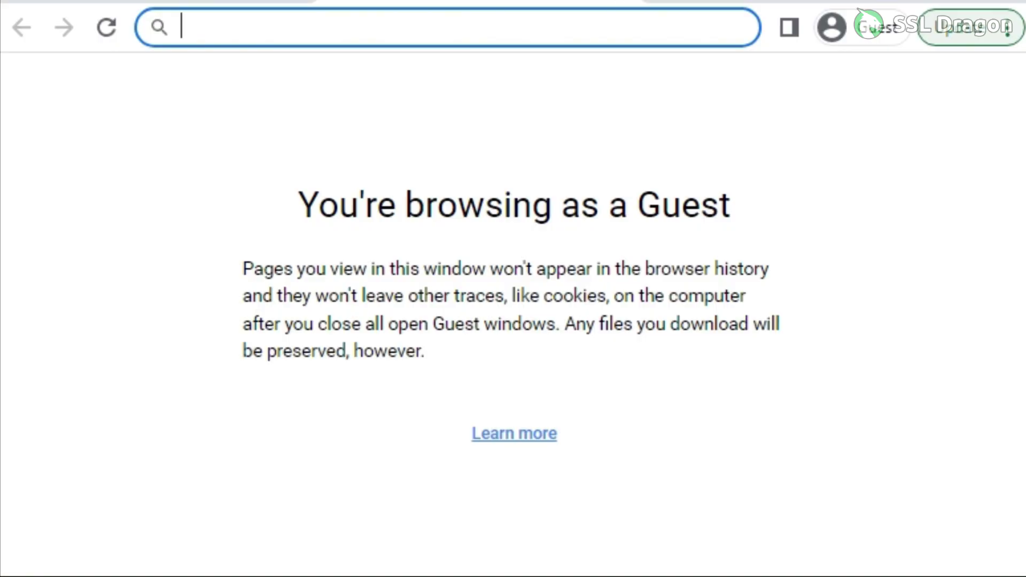
key(ctrl+v)
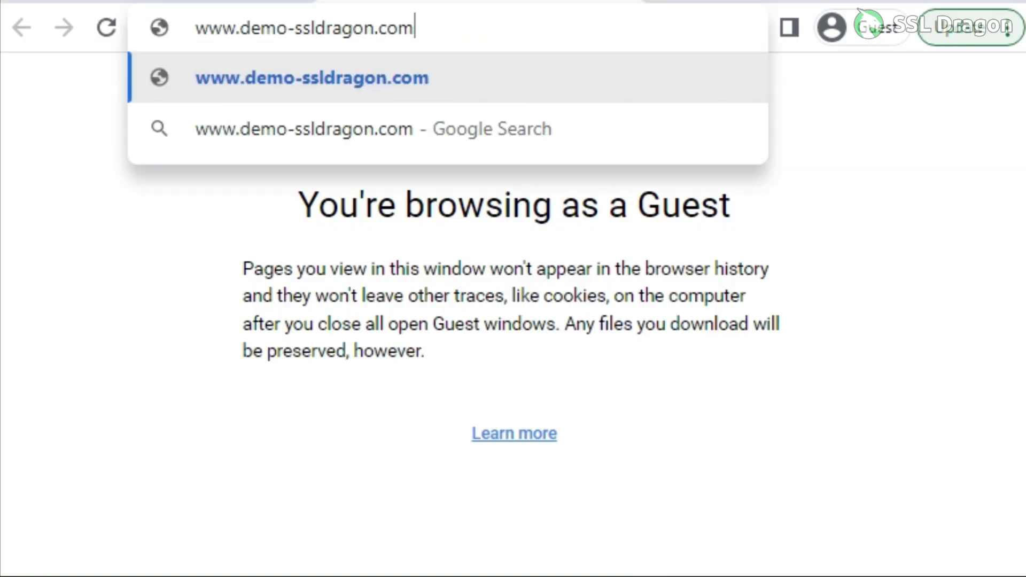
key(Return)
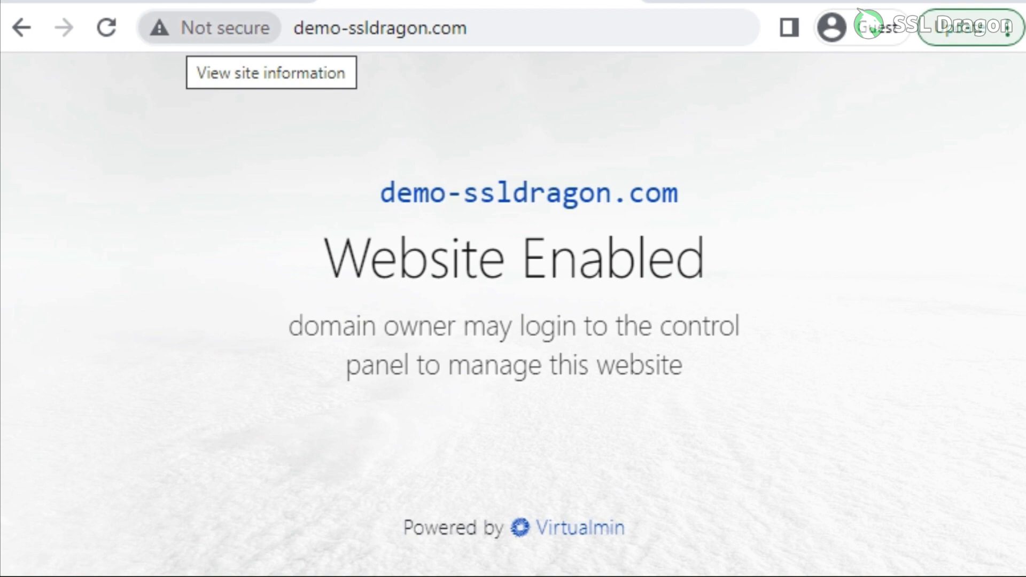
click(210, 27)
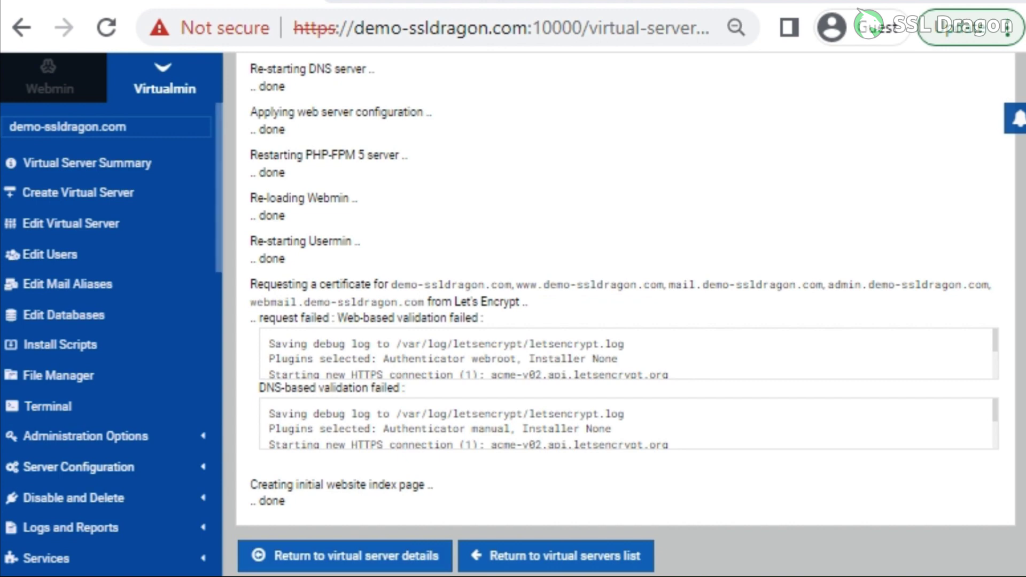
Reach the SSL Certificate page's Update Certificate and Key form under Server Configuration.
click(79, 467)
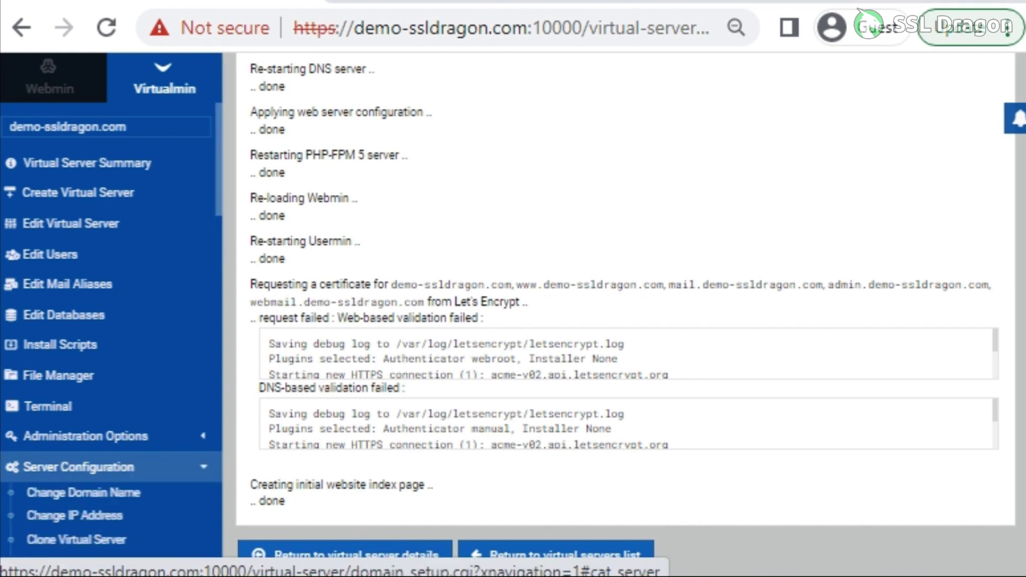
scroll(113, 401, down, 5)
scroll(113, 401, down, 3)
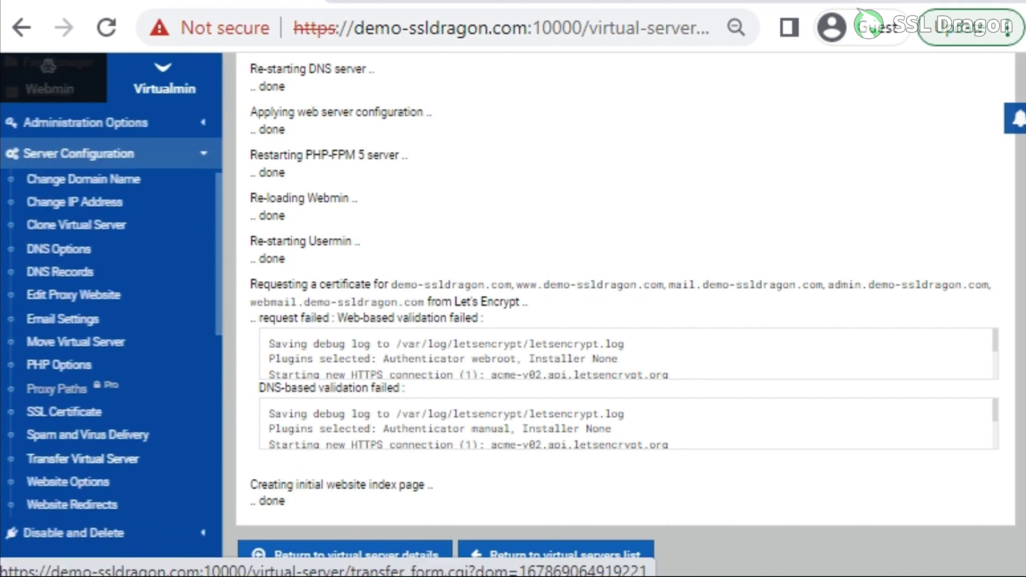
scroll(113, 402, down, 1)
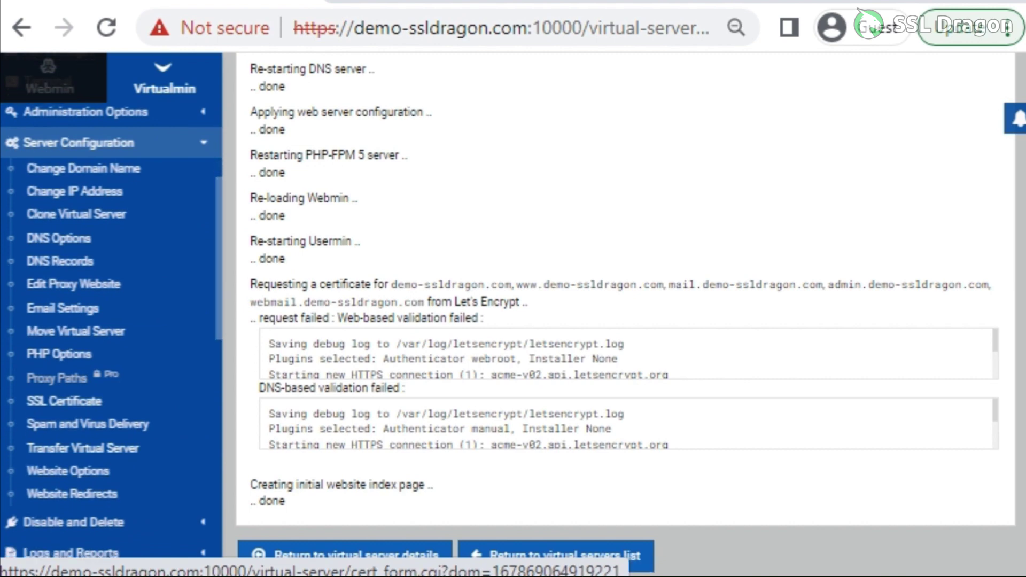
click(63, 401)
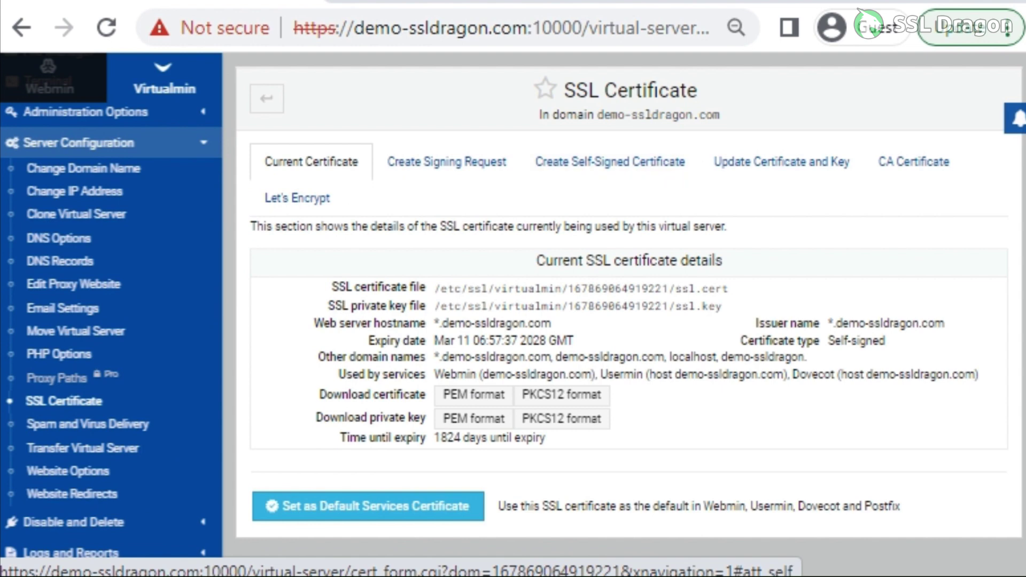
click(782, 161)
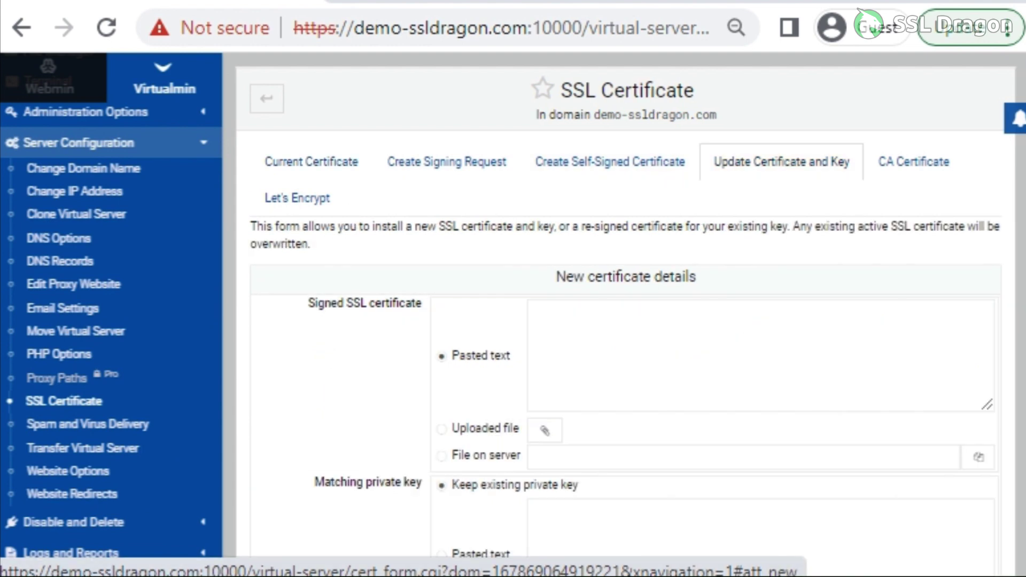
Paste the signed SSL certificate text into the Signed SSL certificate box.
click(760, 355)
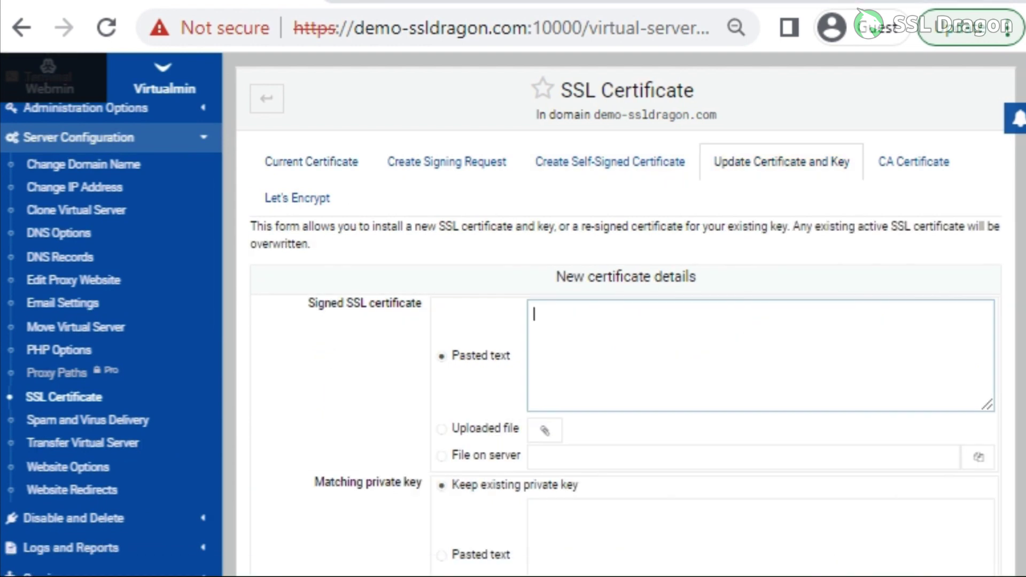
key(ctrl+v)
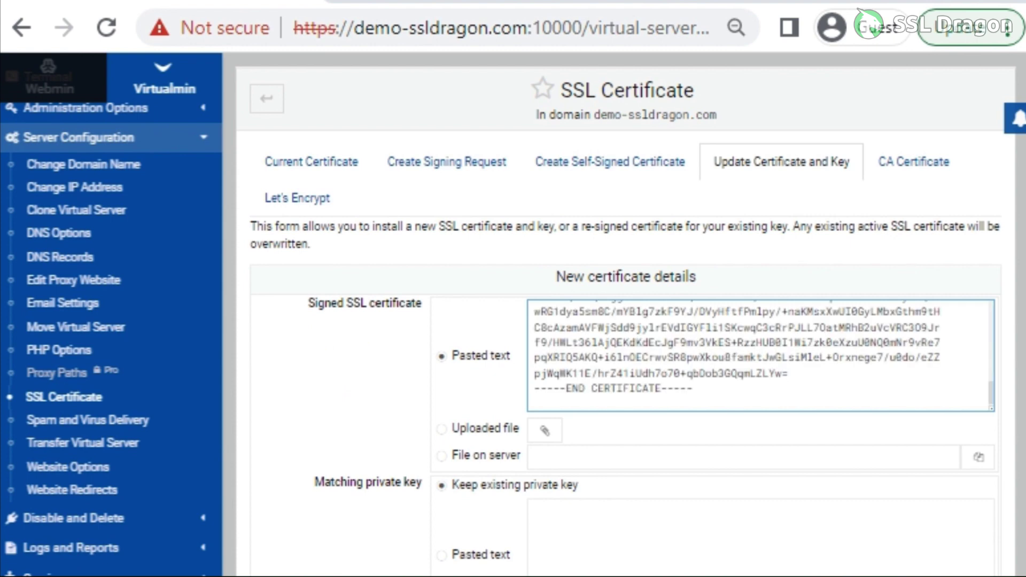
key(BackSpace)
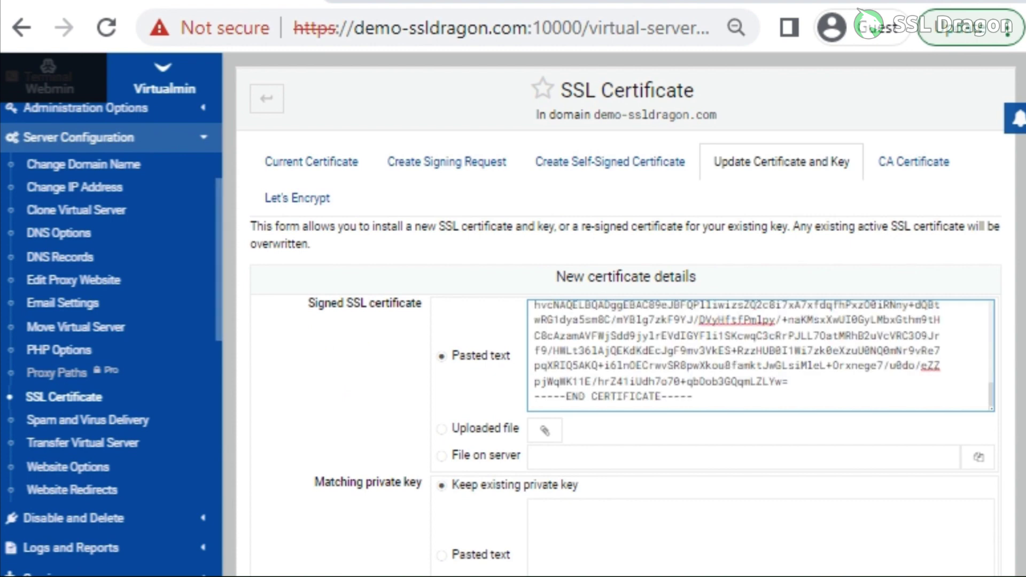
click(882, 265)
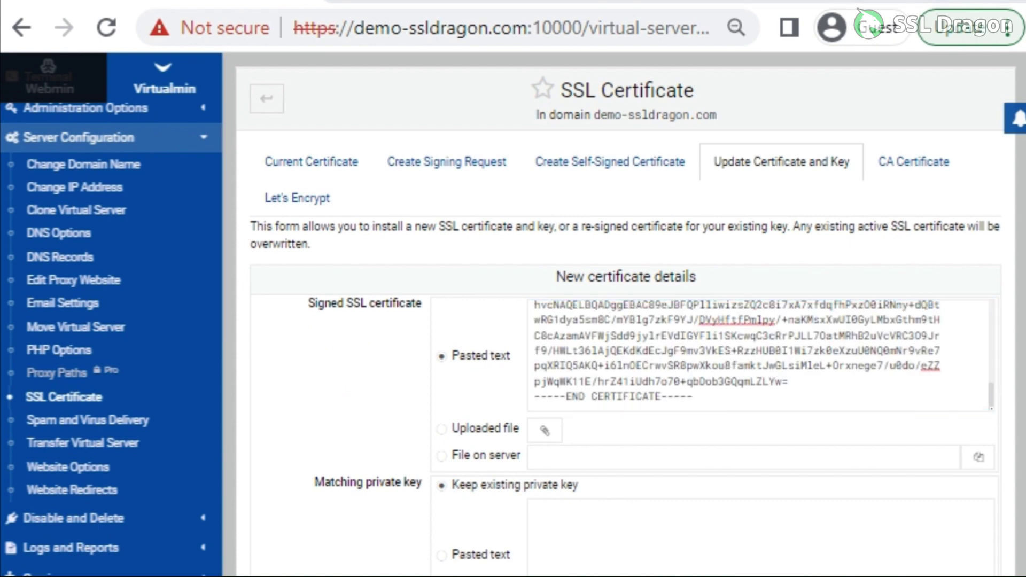
scroll(625, 321, down, 2)
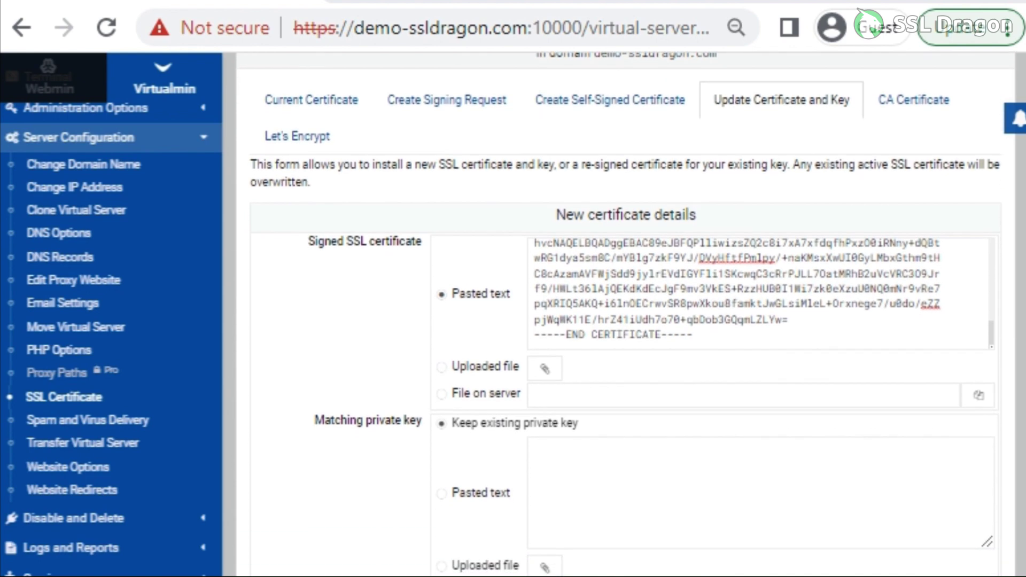
Supply the matching private key as pasted text and install the certificate and key.
click(441, 492)
scroll(625, 321, down, 2)
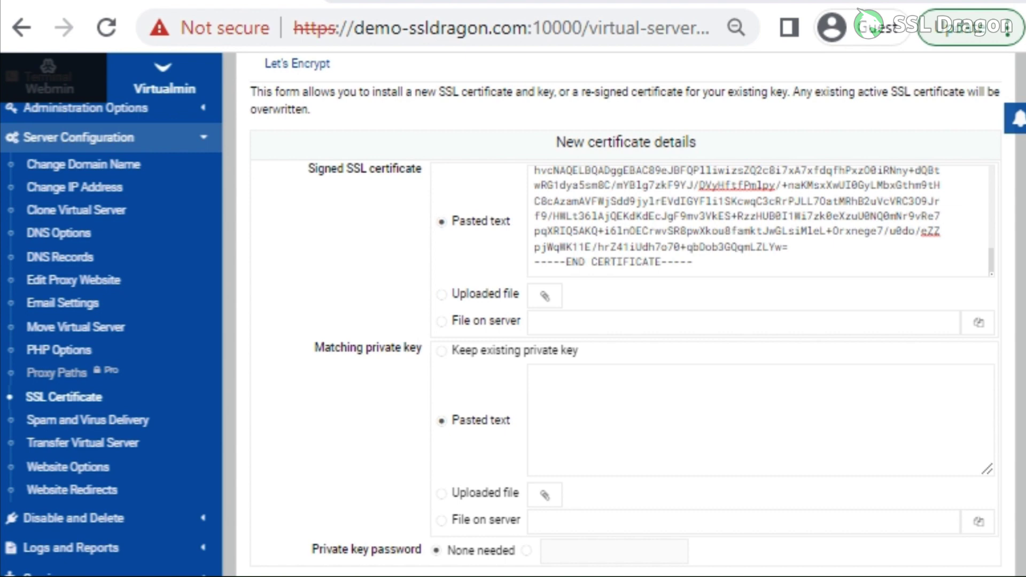
click(759, 420)
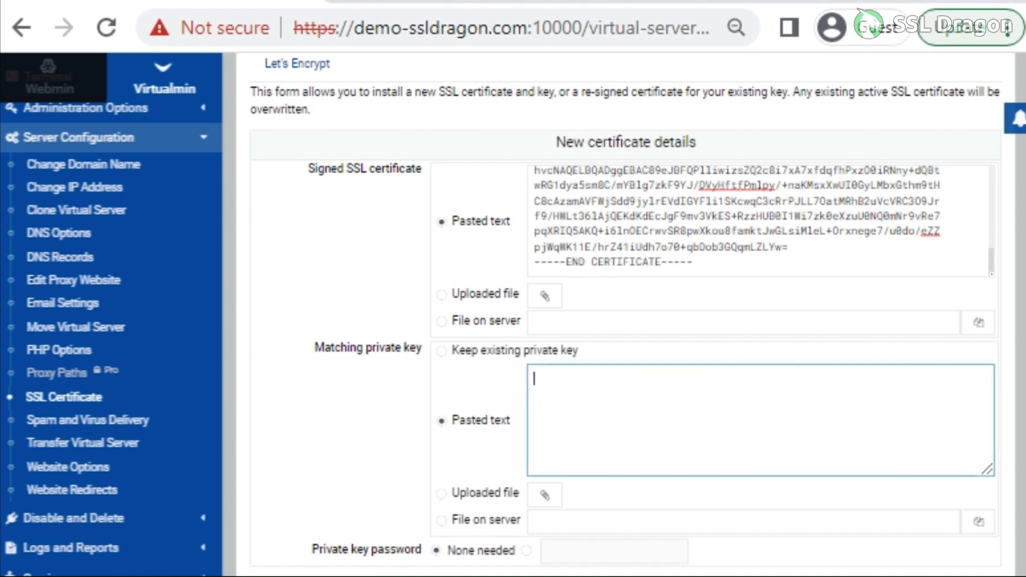
key(ctrl+v)
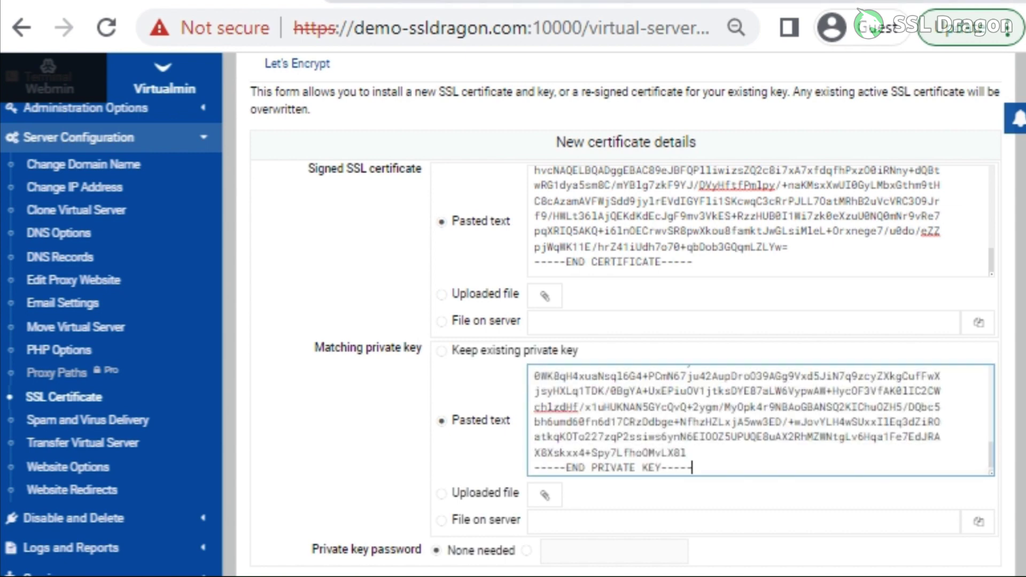
scroll(625, 320, down, 1)
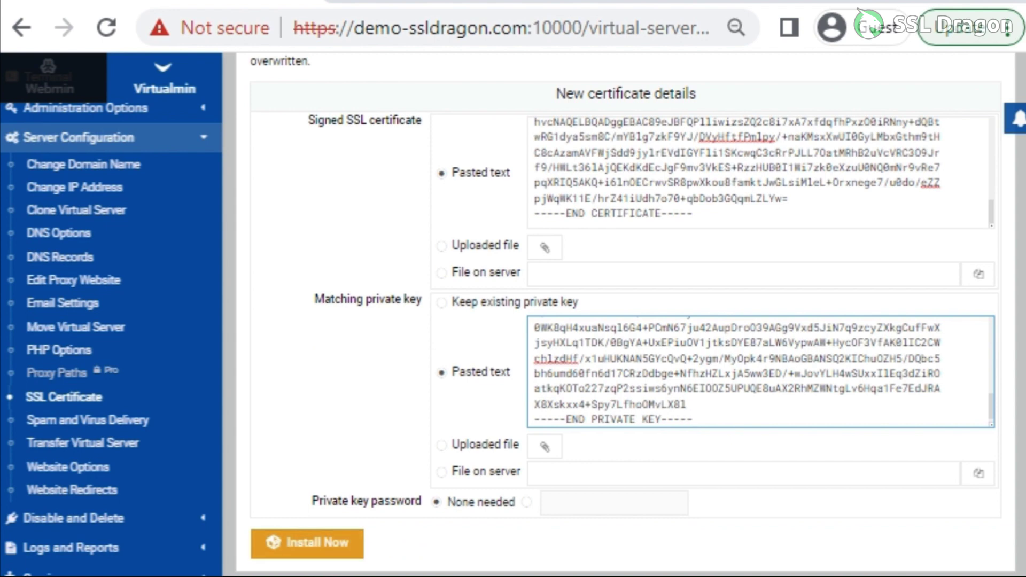
click(307, 542)
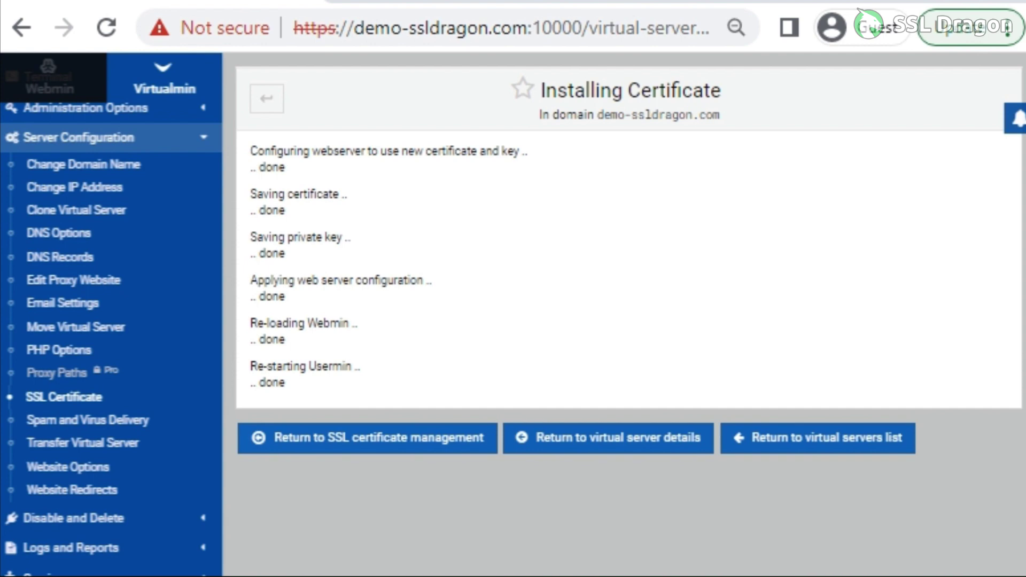
Return to SSL certificate management and go to the CA Certificate settings.
click(367, 438)
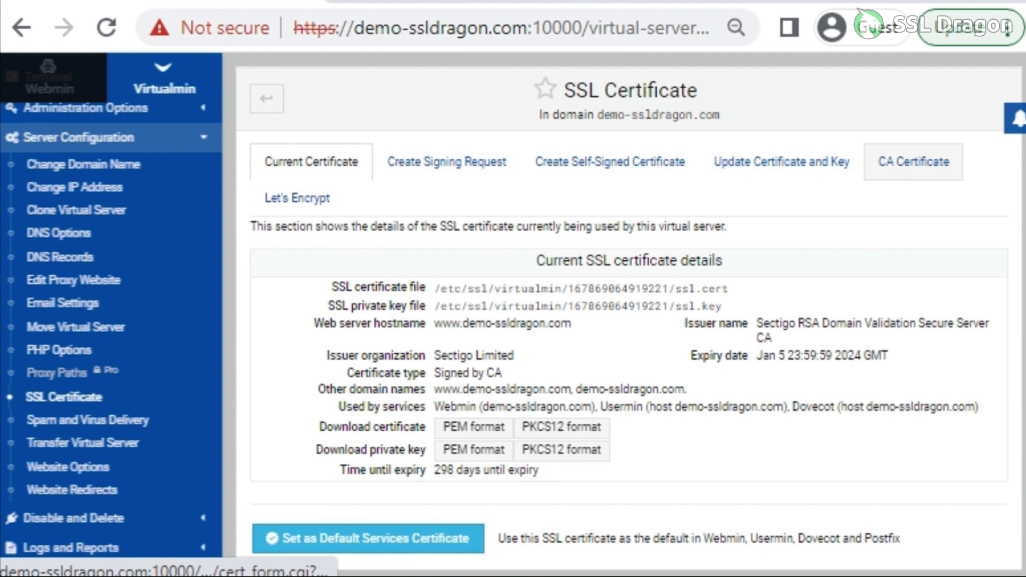
click(913, 161)
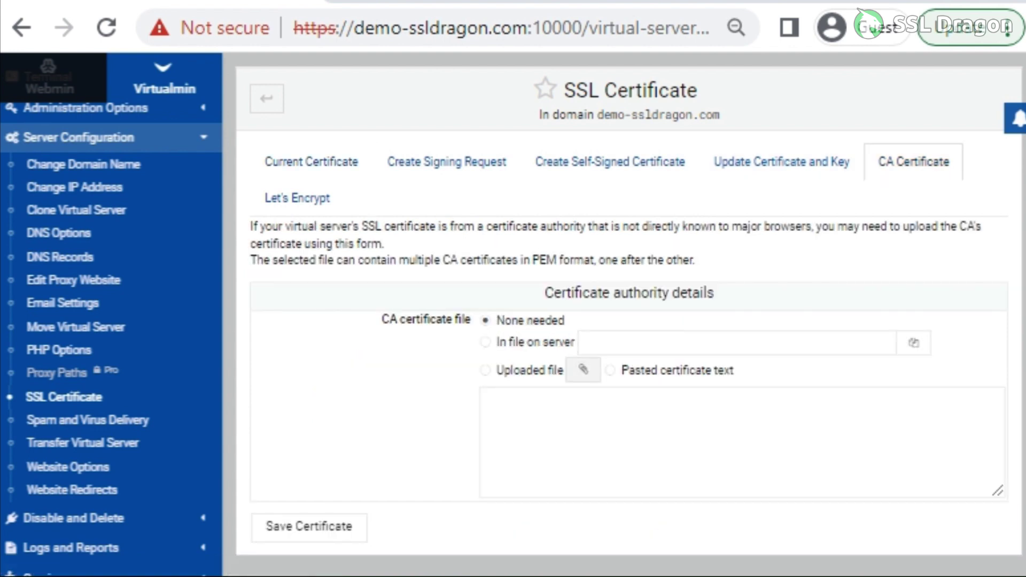
Paste the CA bundle as certificate text and save it for demo-ssldragon.com.
click(610, 371)
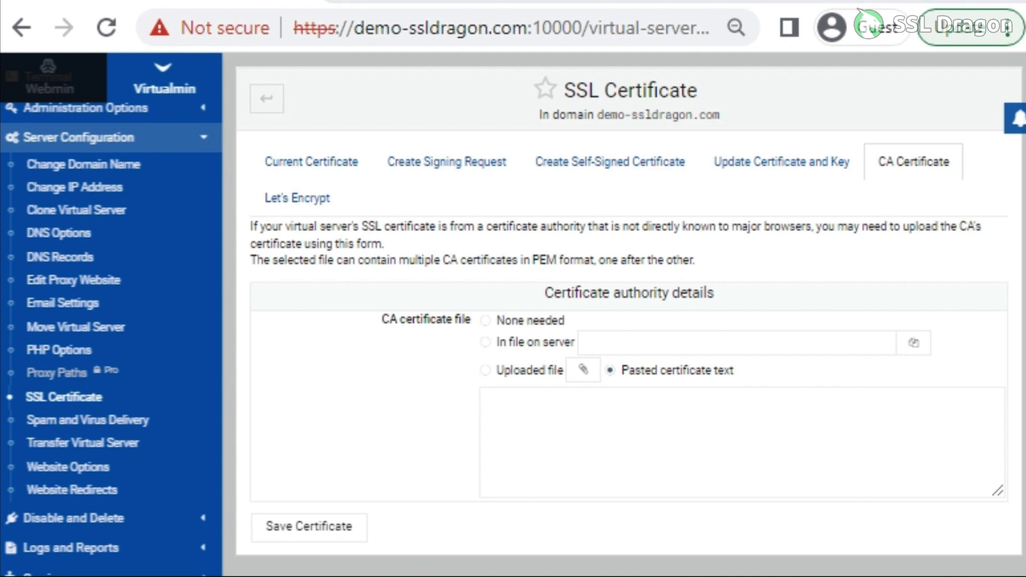
click(741, 440)
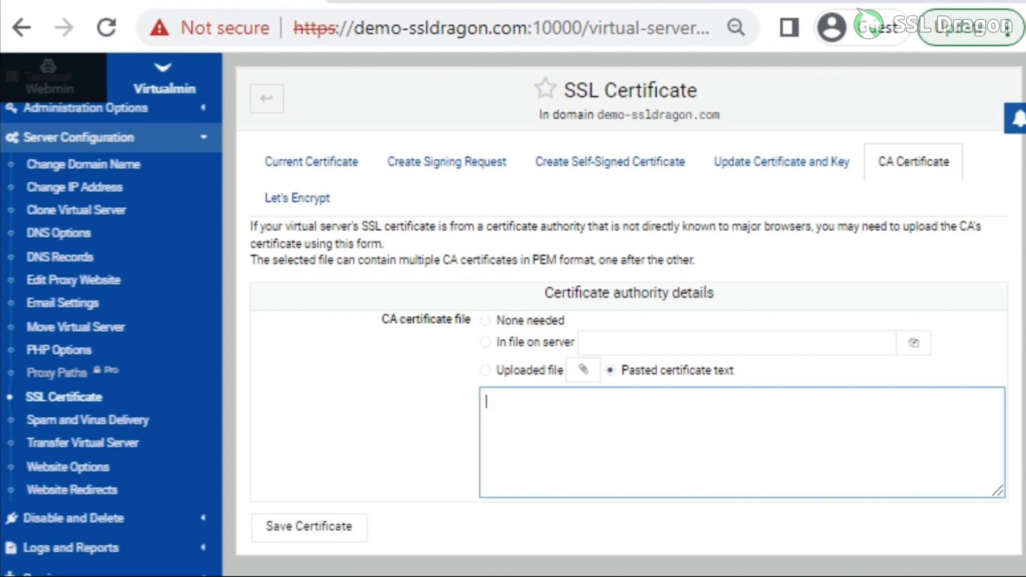
key(ctrl+v)
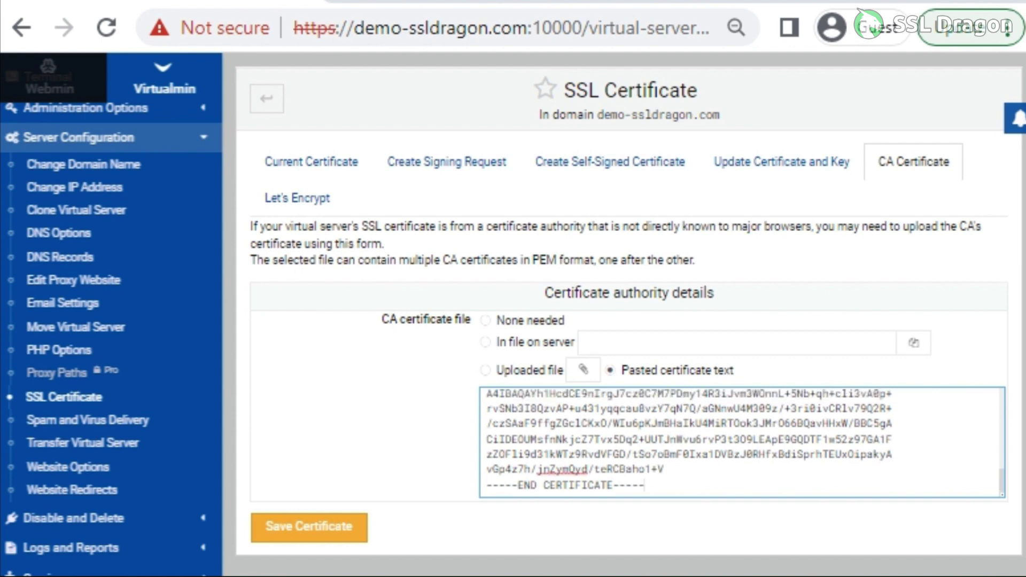
click(309, 526)
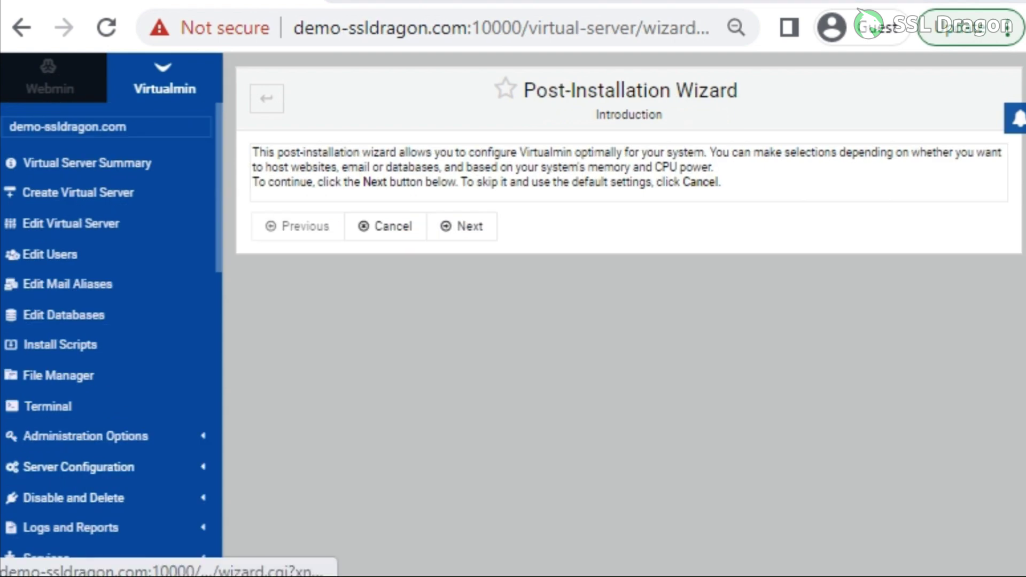
In Website Options, set 'Redirect all requests to SSL site' to Yes and save.
click(78, 467)
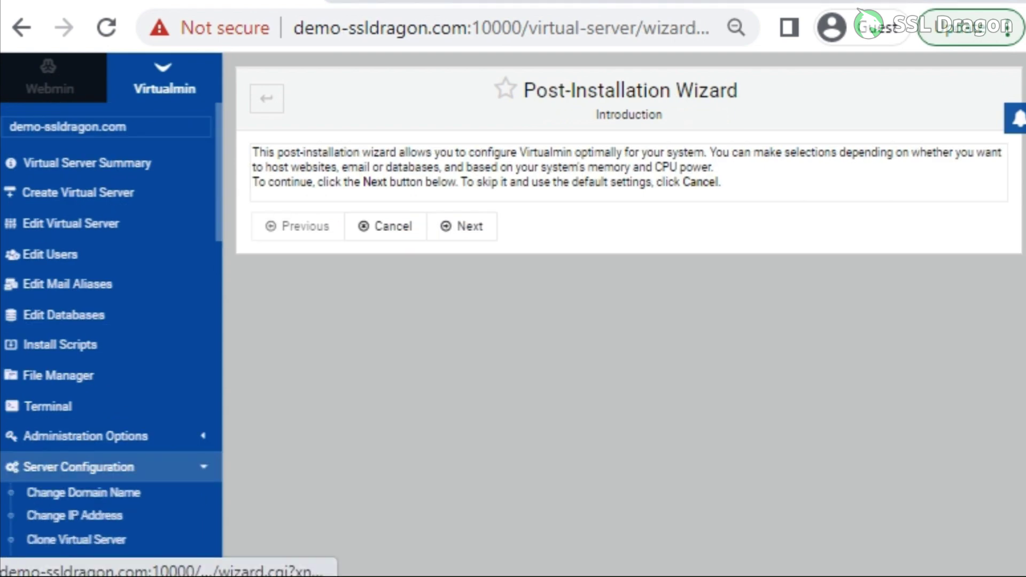
scroll(113, 361, down, 5)
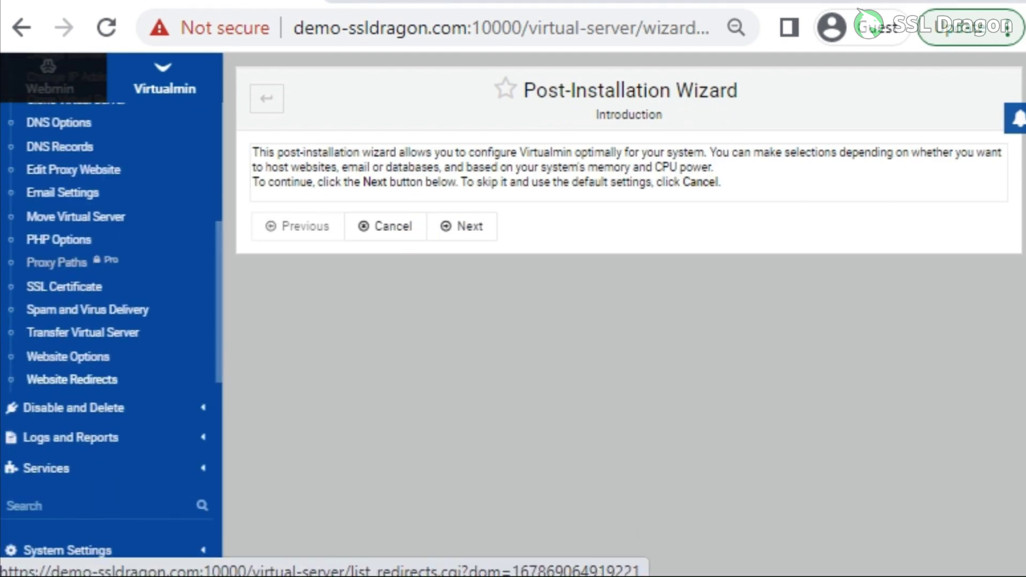
click(68, 356)
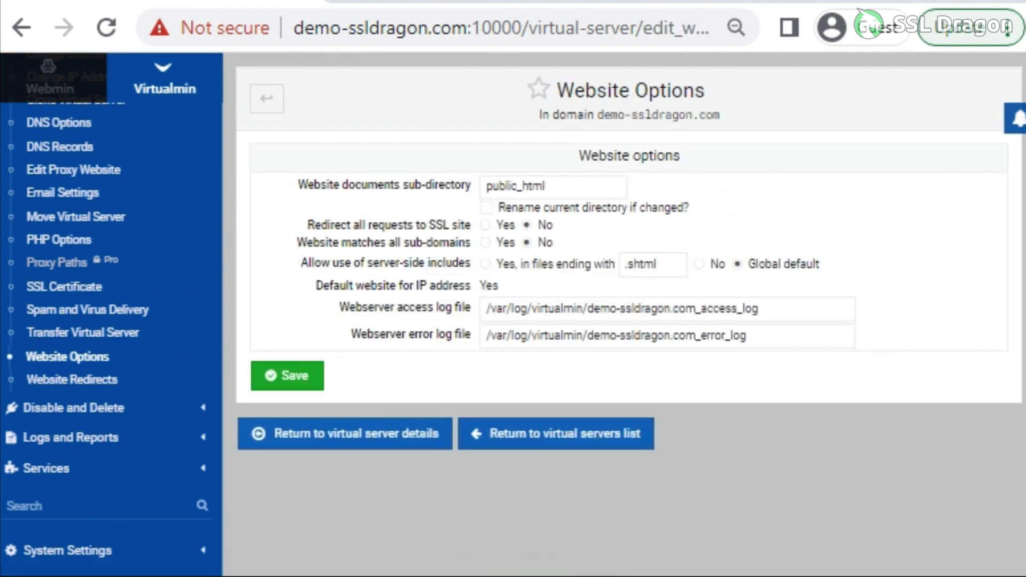
click(486, 225)
click(287, 375)
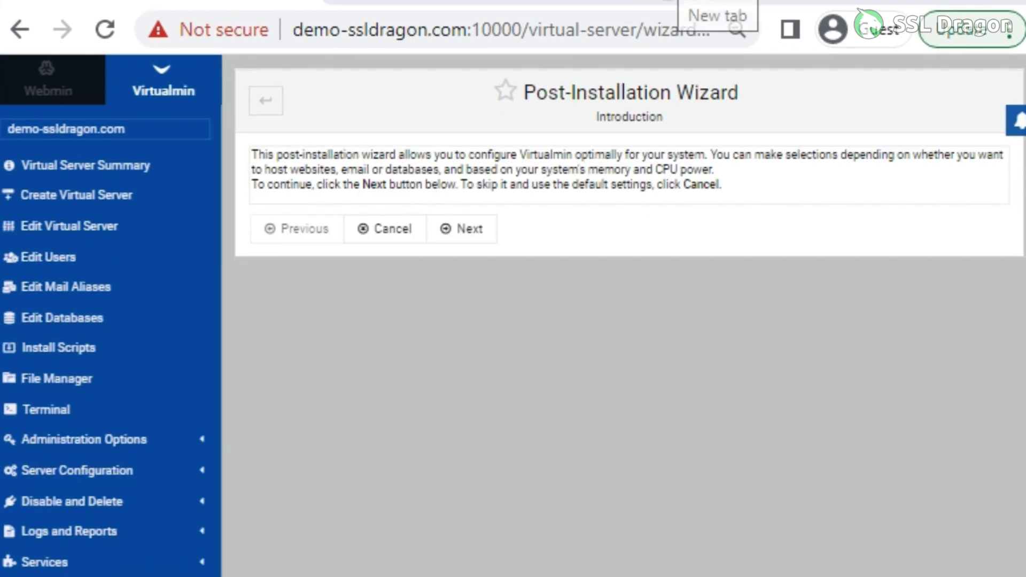
key(ctrl+t)
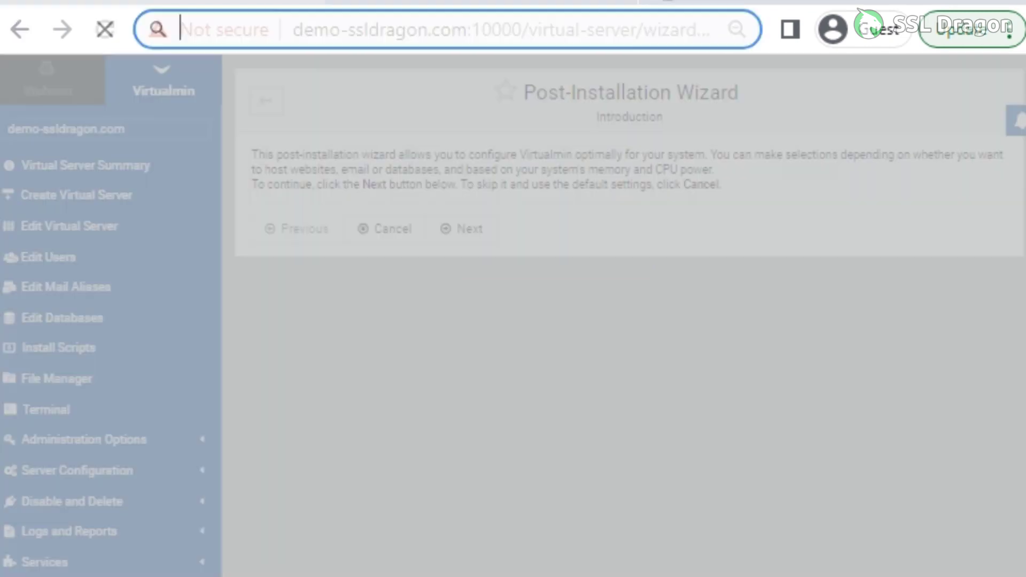
text(http://www.demo-ssldragon.com:10000/)
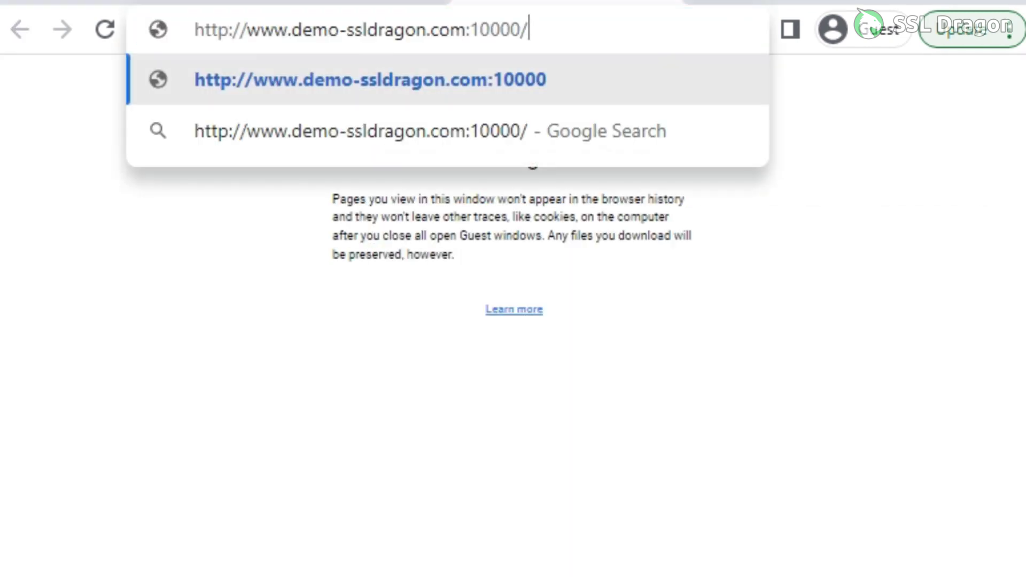
key(Return)
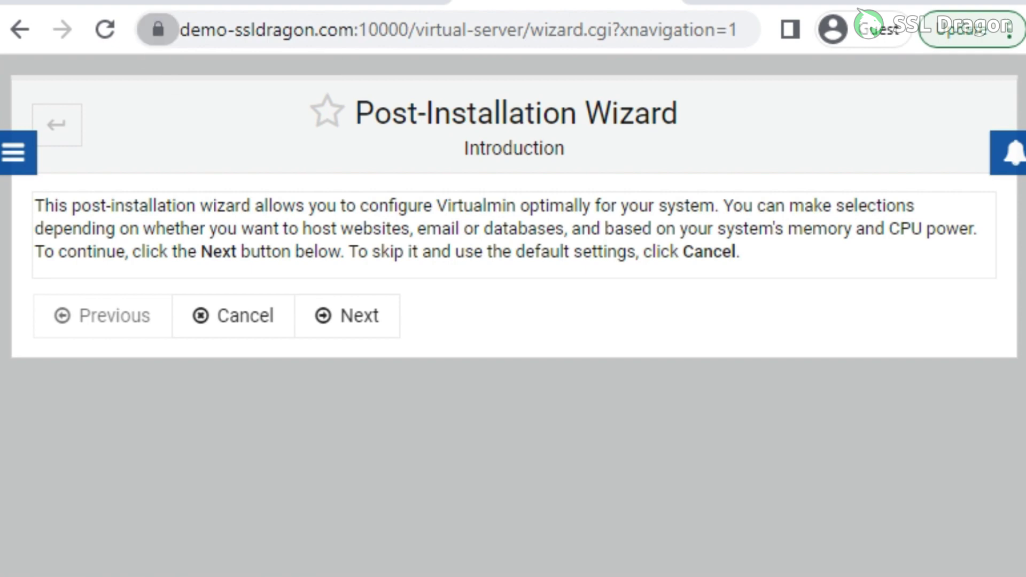
click(158, 29)
From Connection is secure, open the certificate viewer via Certificate is valid.
click(525, 141)
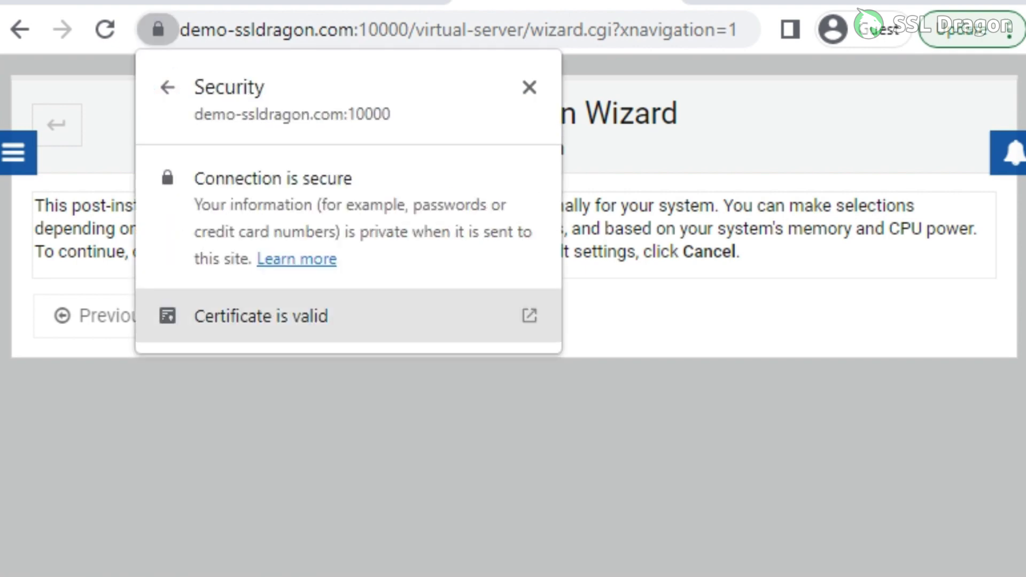
click(529, 316)
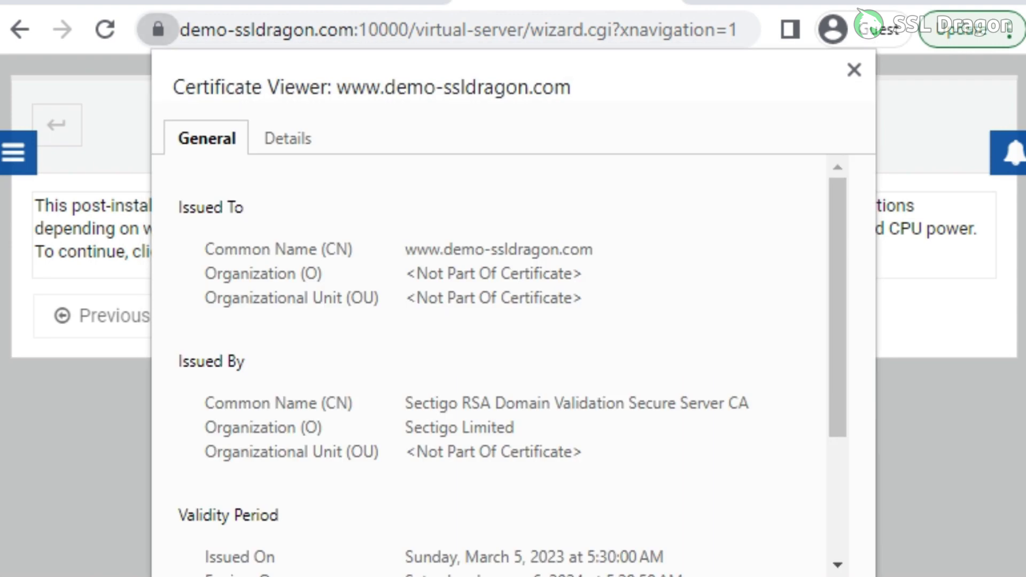
scroll(513, 369, down, 1)
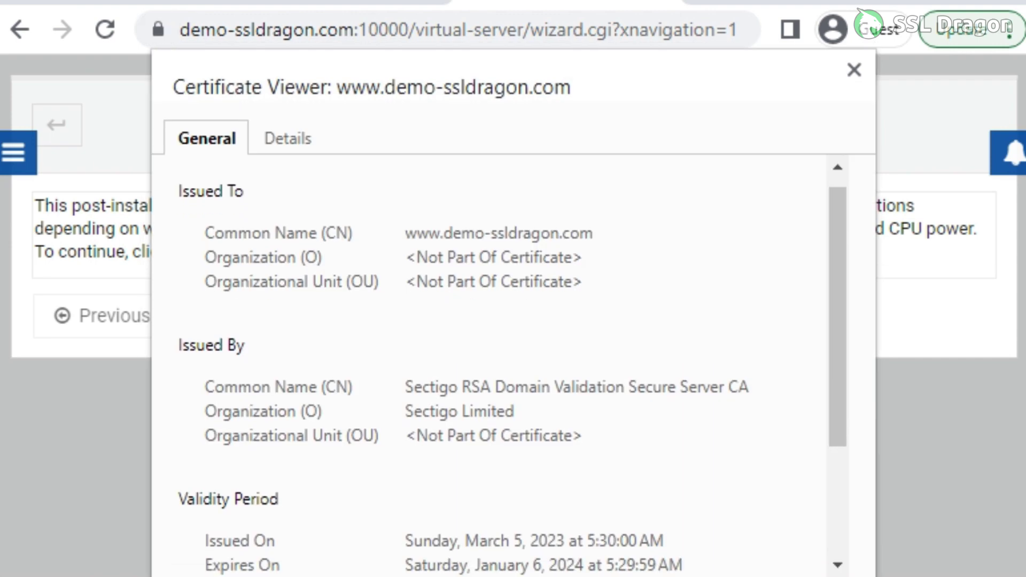
drag(405, 220, 595, 221)
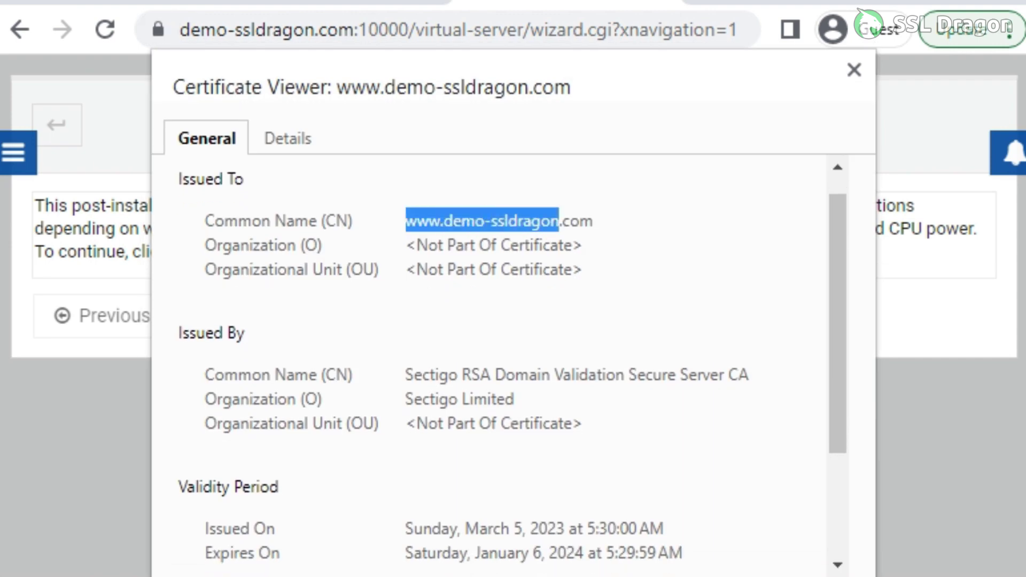
click(513, 369)
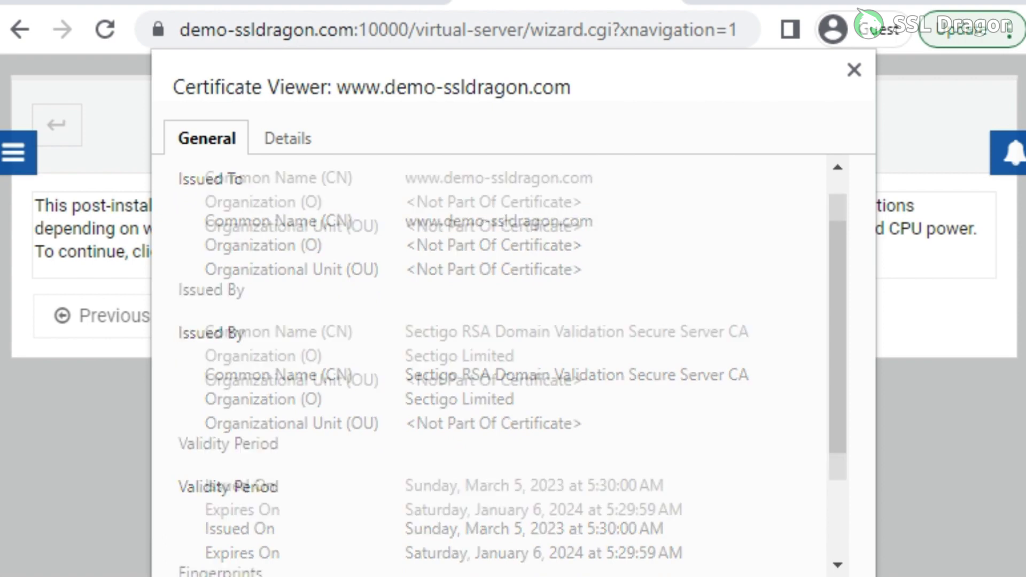
scroll(513, 369, down, 2)
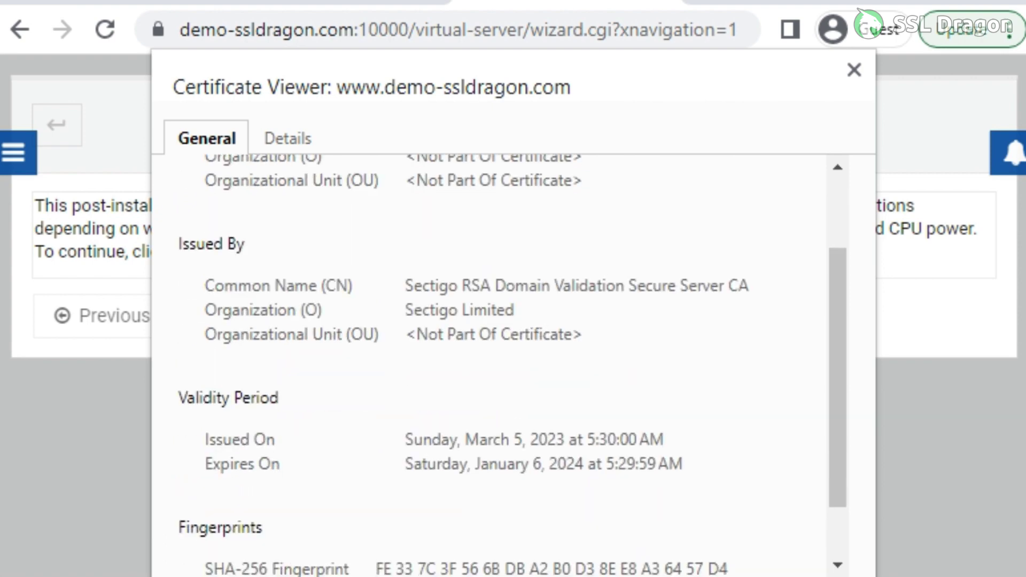
drag(404, 285, 515, 310)
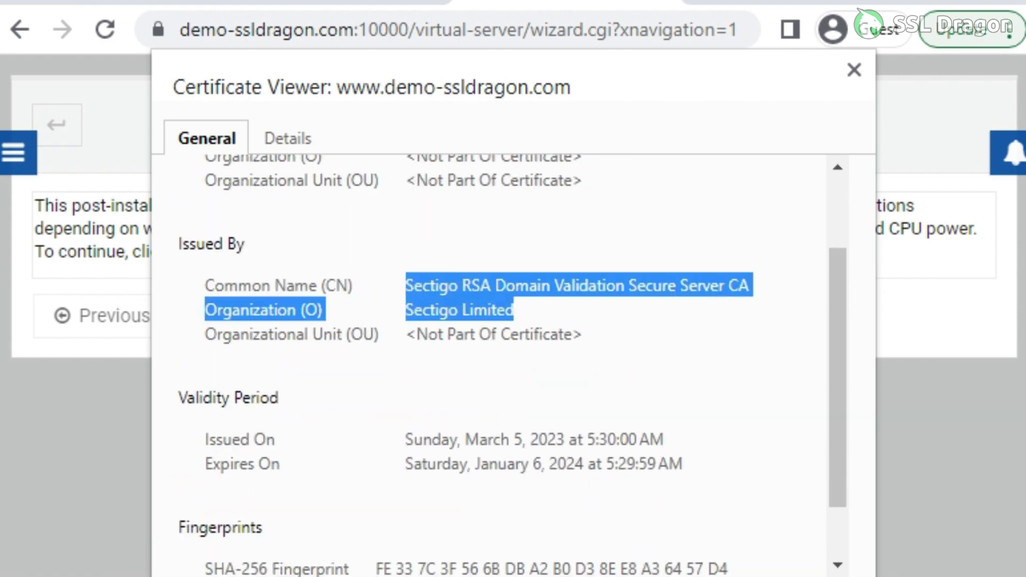
click(513, 369)
scroll(513, 368, down, 2)
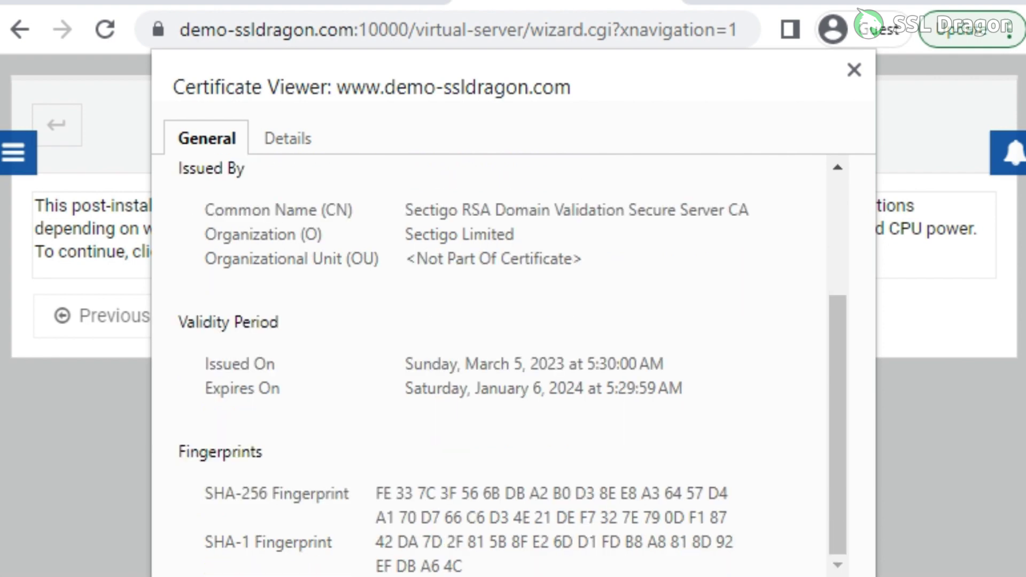
drag(405, 363, 683, 388)
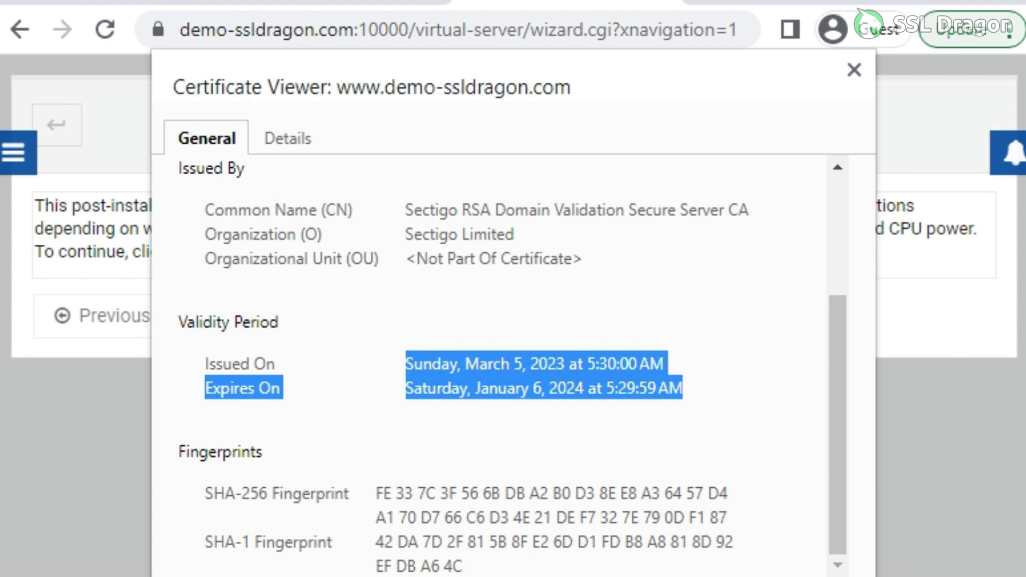
click(513, 432)
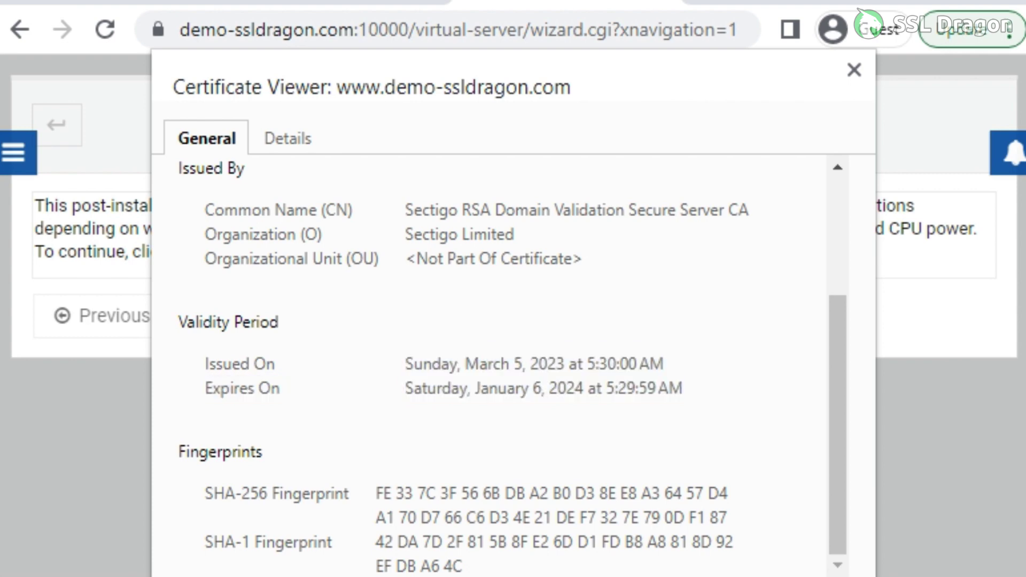
scroll(513, 361, up, 3)
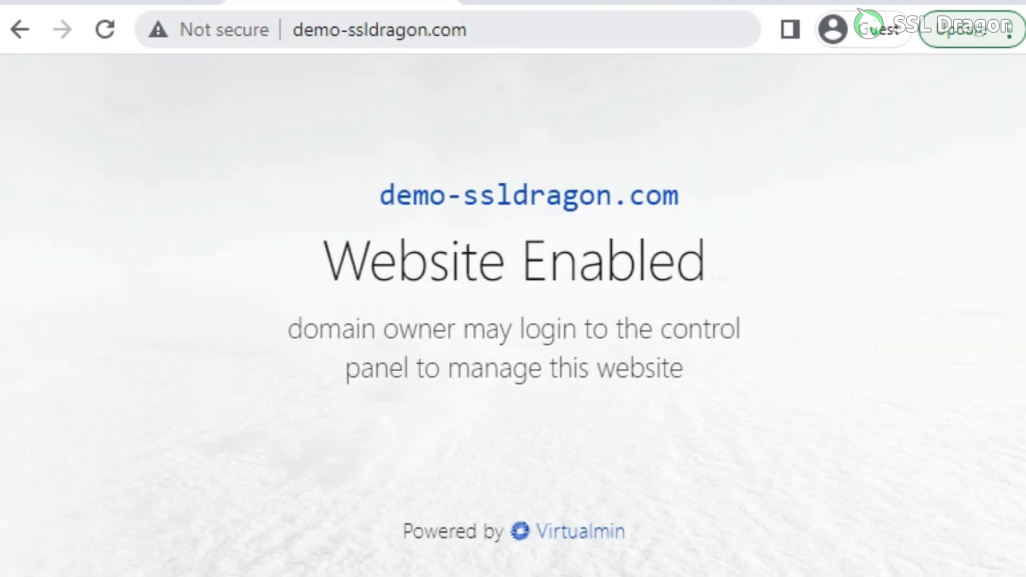
double_click(449, 30)
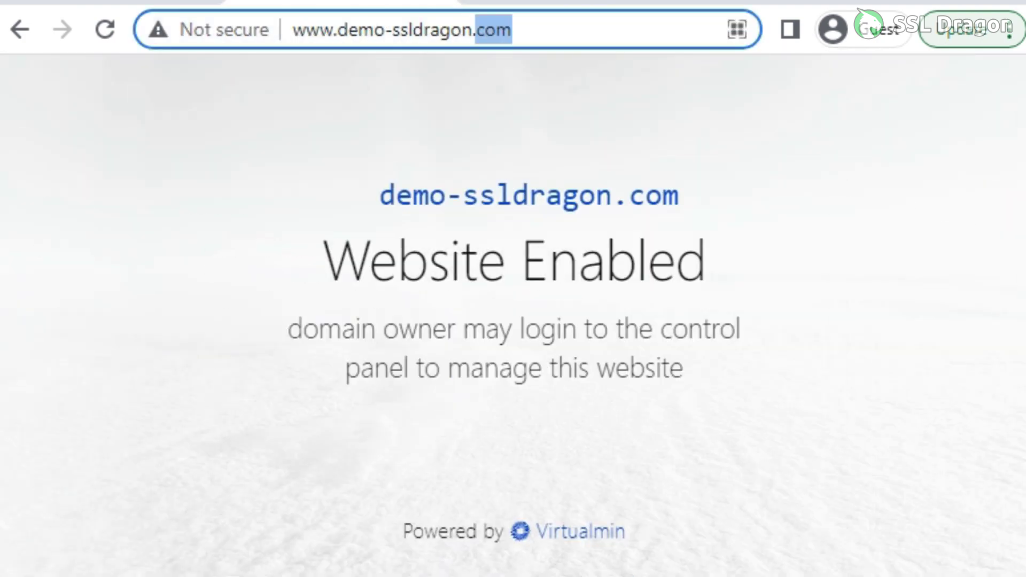
click(449, 30)
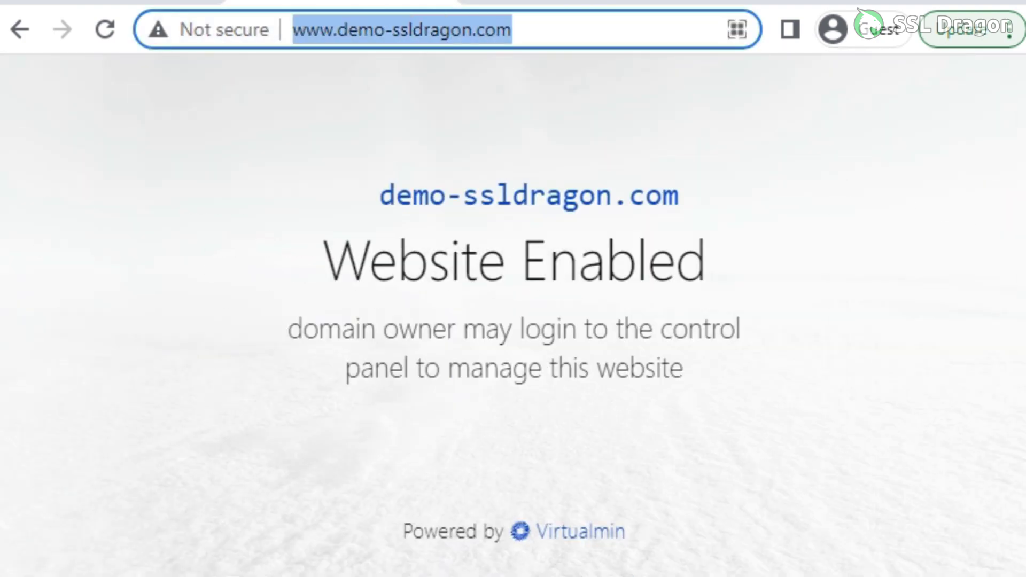
key(ctrl+t)
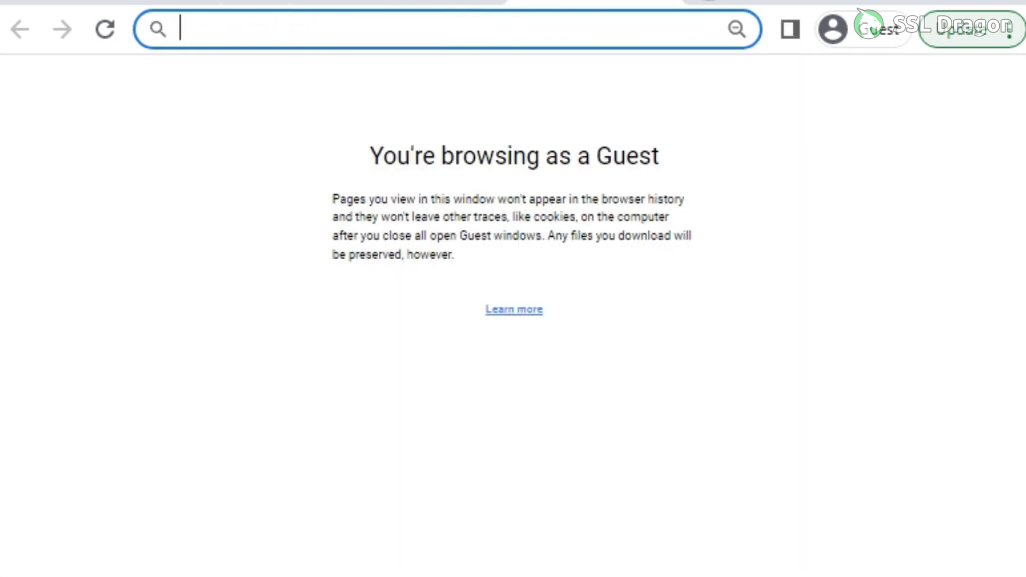
text(http://www.demo-ssldragon.com/)
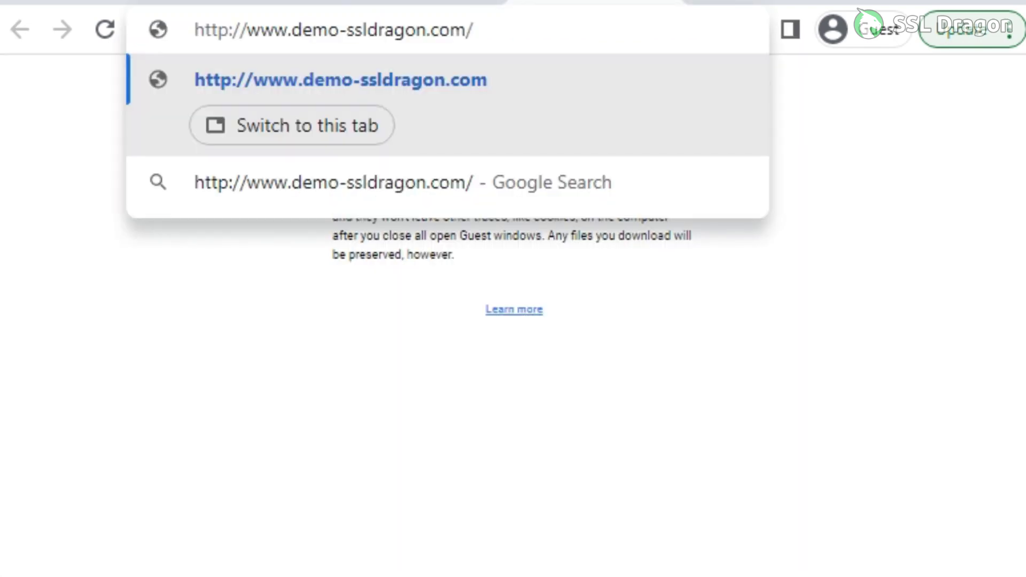
key(Return)
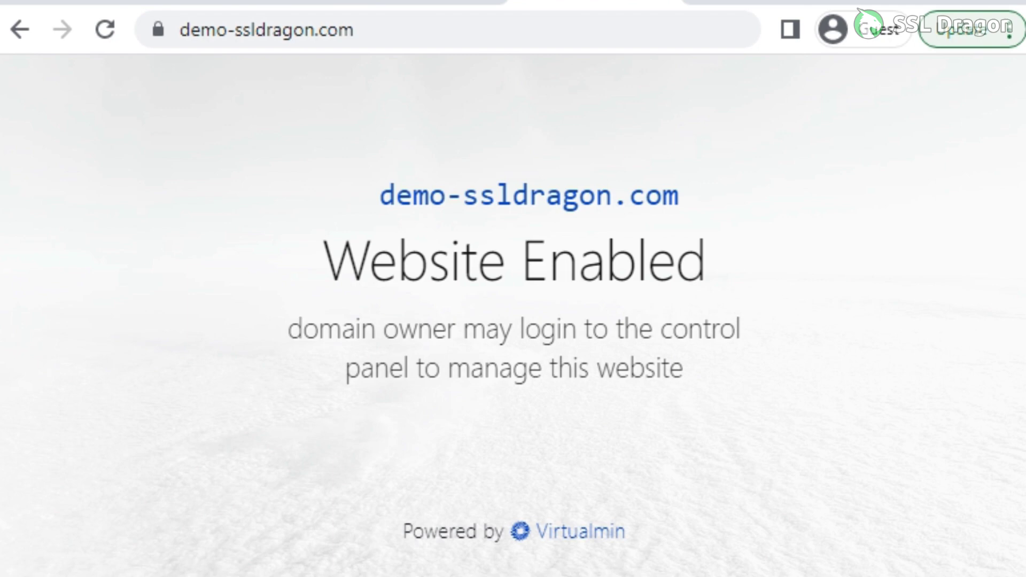
click(158, 29)
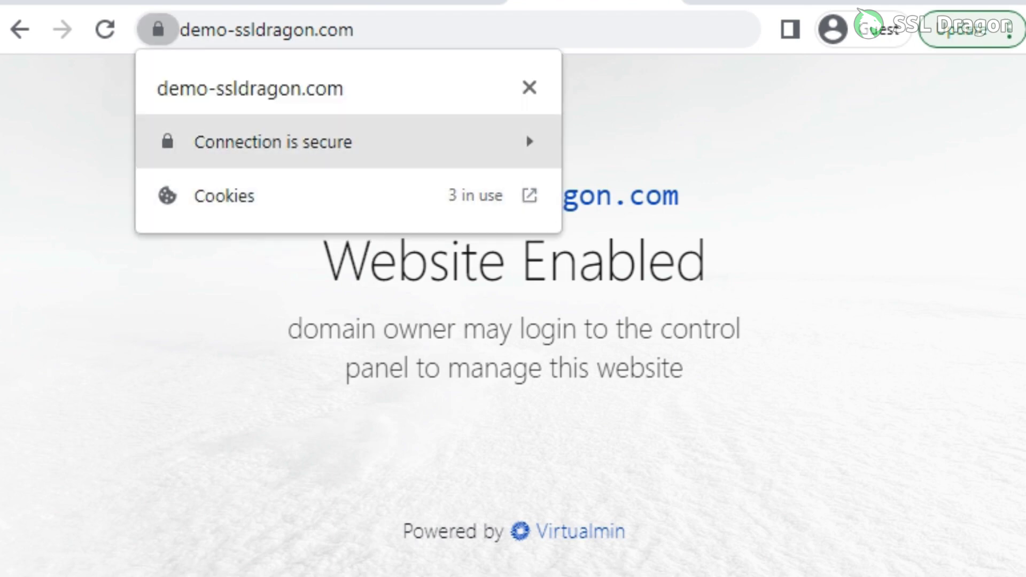
From Connection is secure, open the site's certificate viewer via Certificate is valid.
click(525, 131)
click(260, 316)
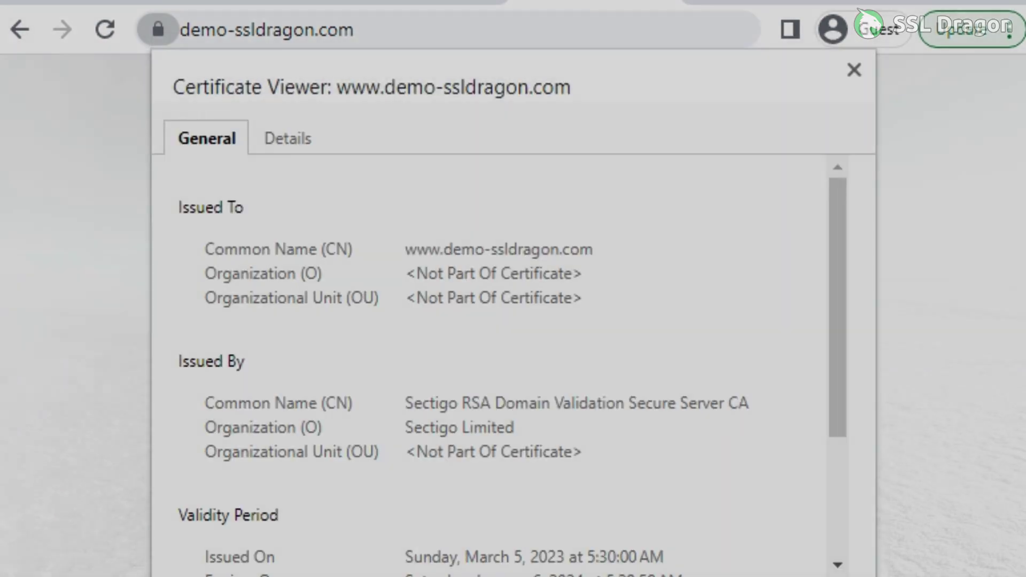